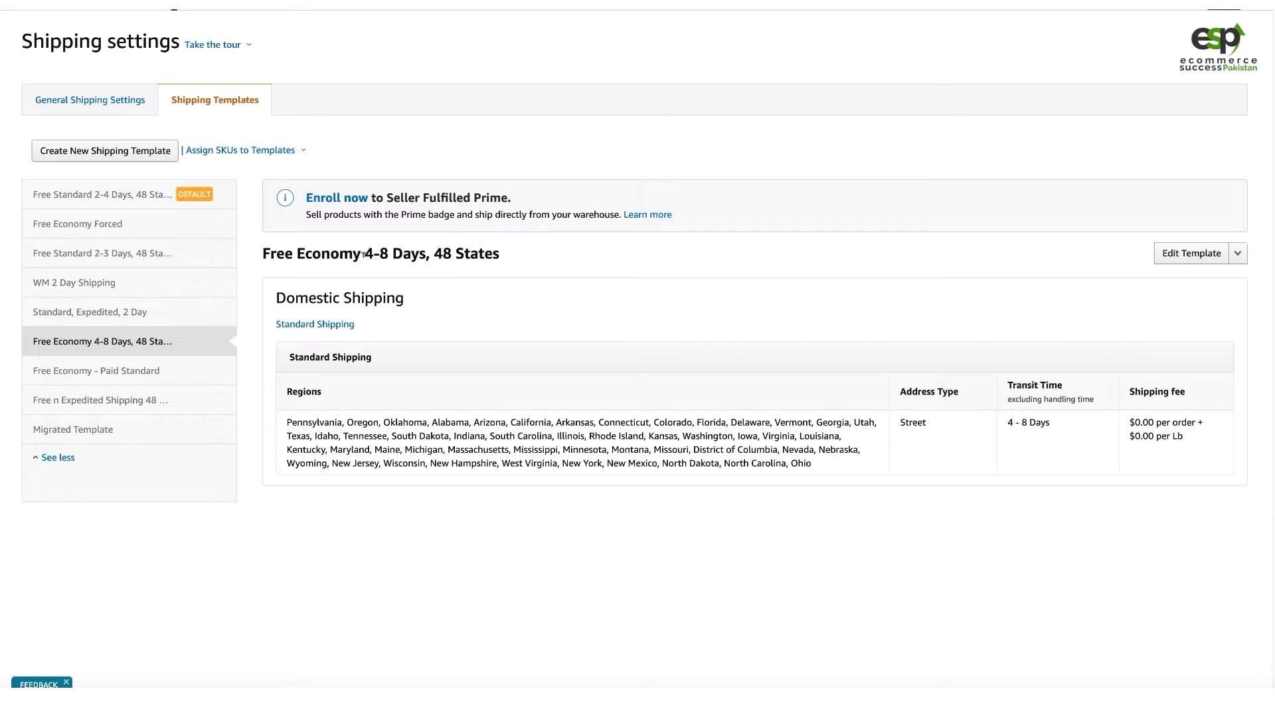
Examine the name of the existing Free Economy 4-8 Days, 48 States shipping template
drag(277, 252, 339, 254)
click(418, 255)
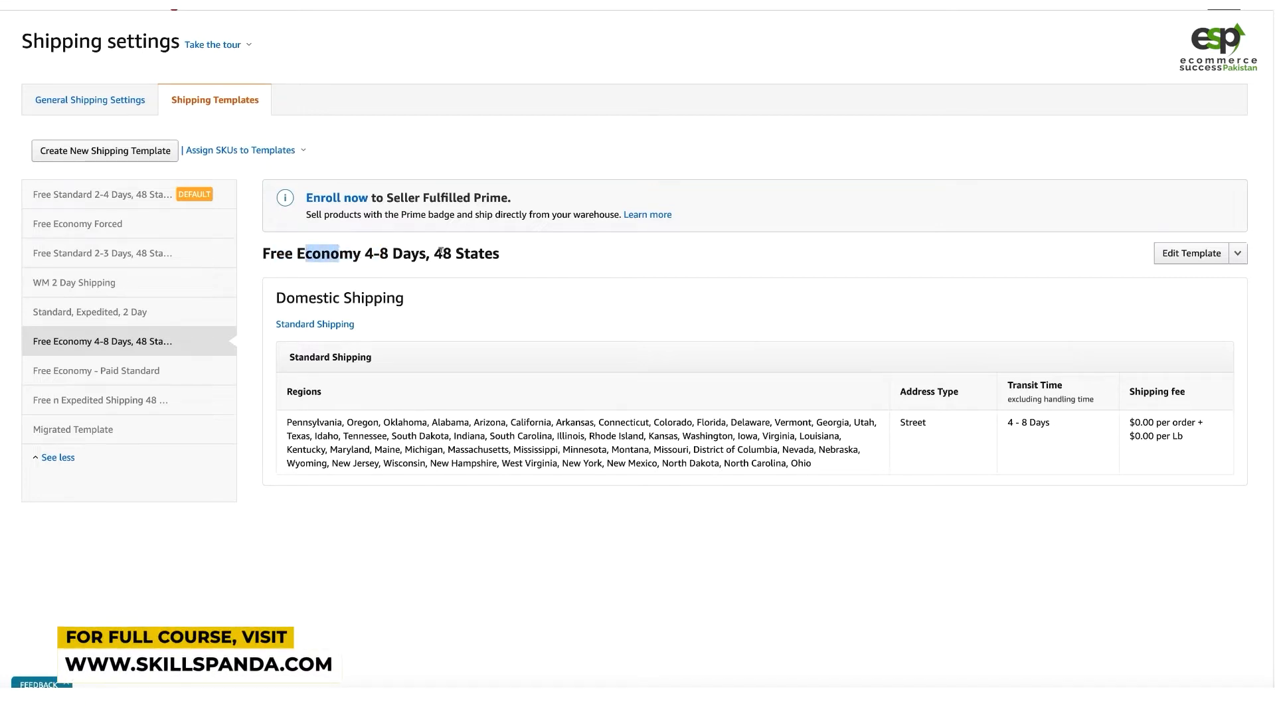
drag(440, 252, 499, 253)
click(499, 252)
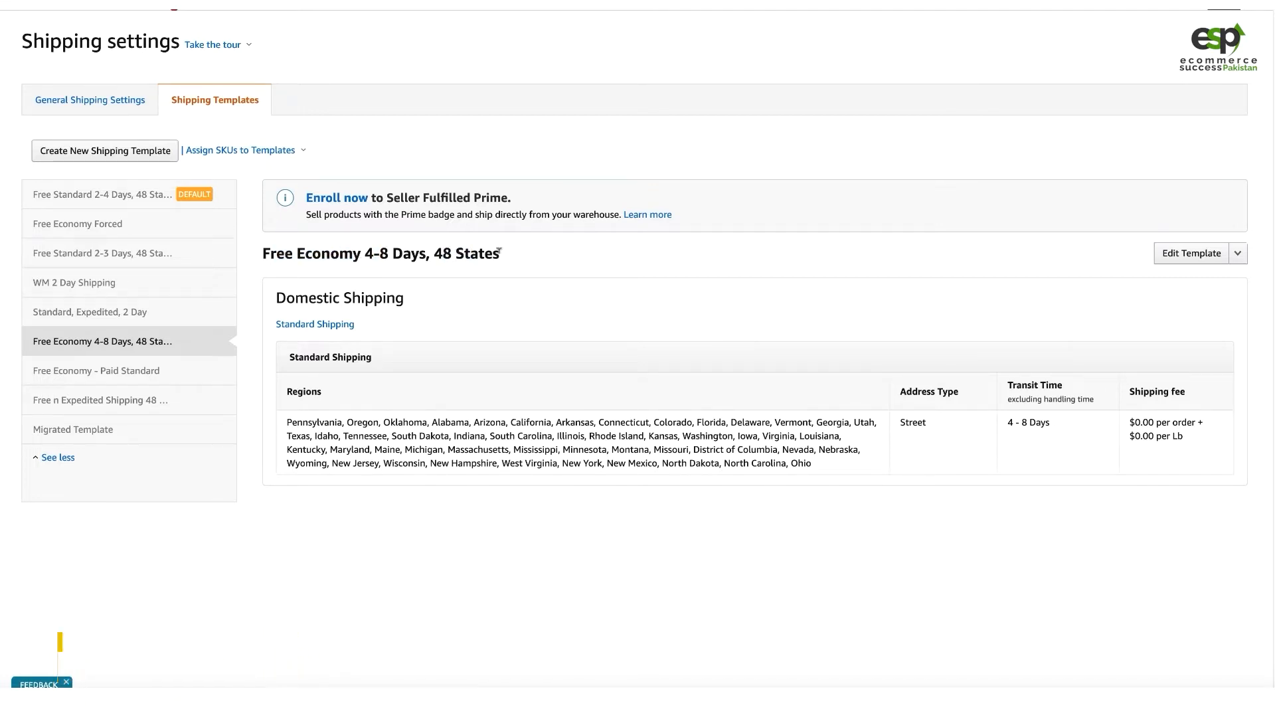
drag(266, 253, 353, 254)
click(493, 253)
Start a new shipping template from scratch instead of copying the content of an existing one
click(147, 155)
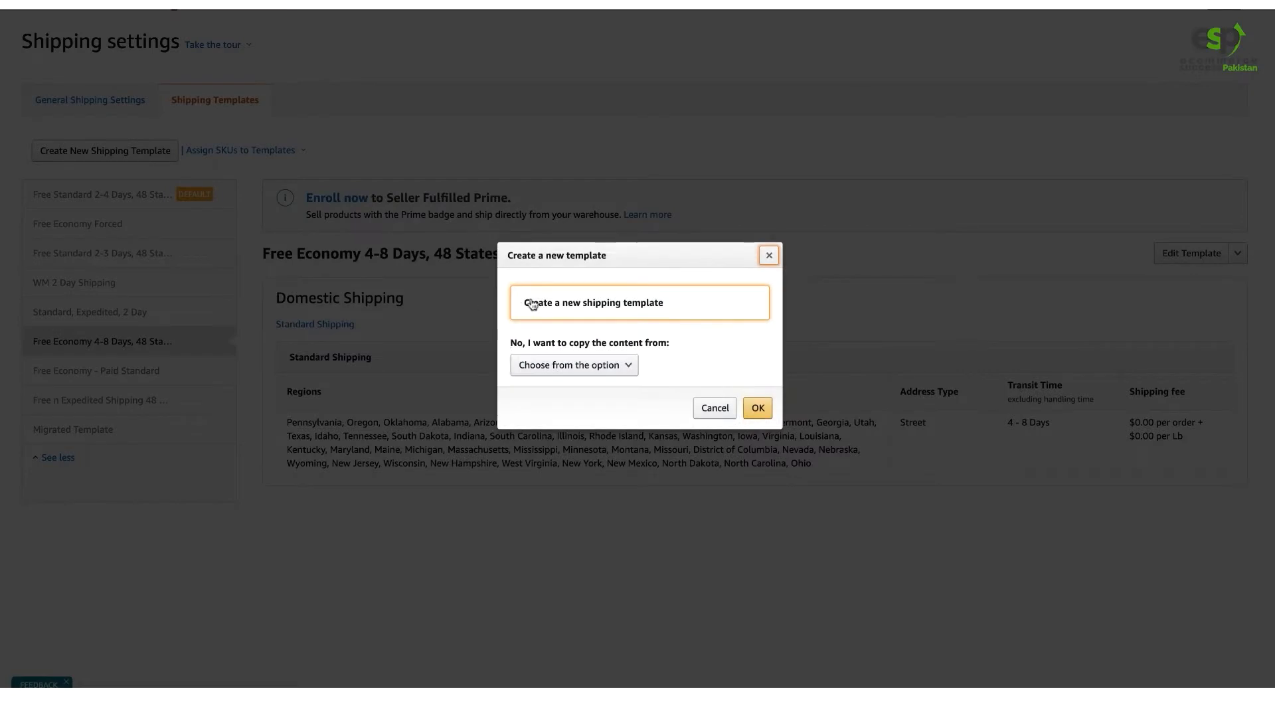
click(769, 255)
click(86, 154)
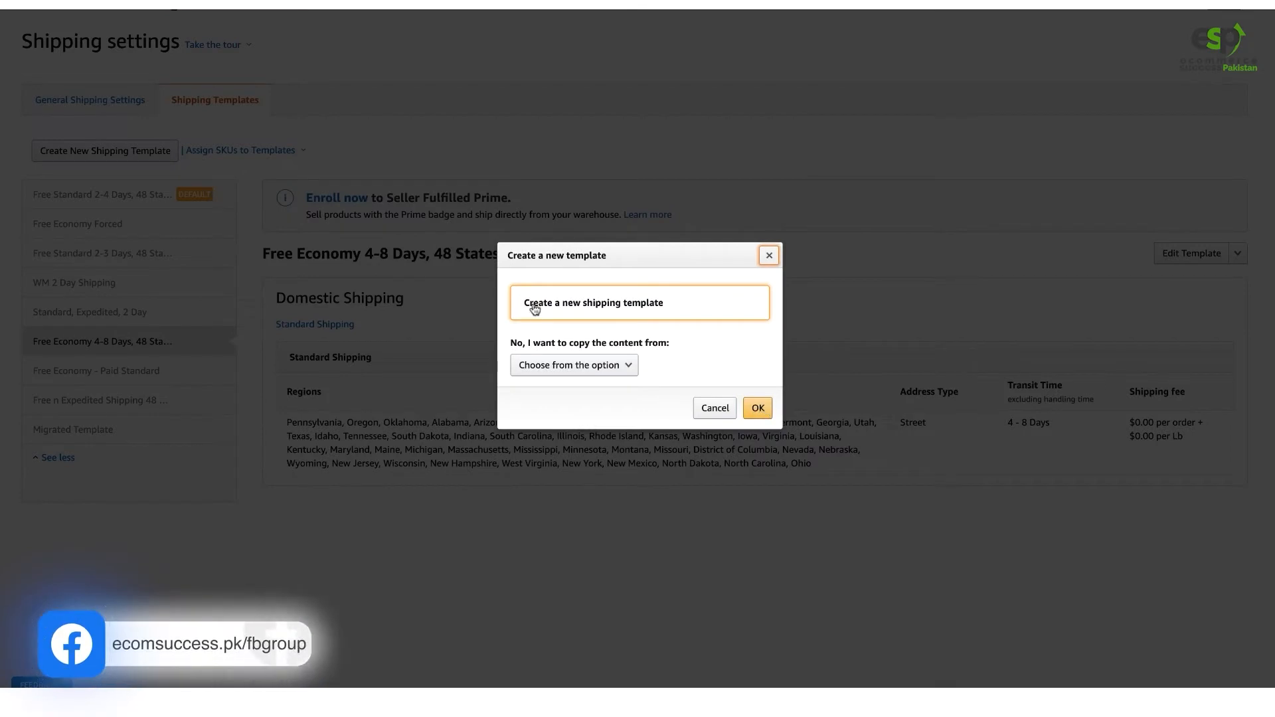
click(599, 366)
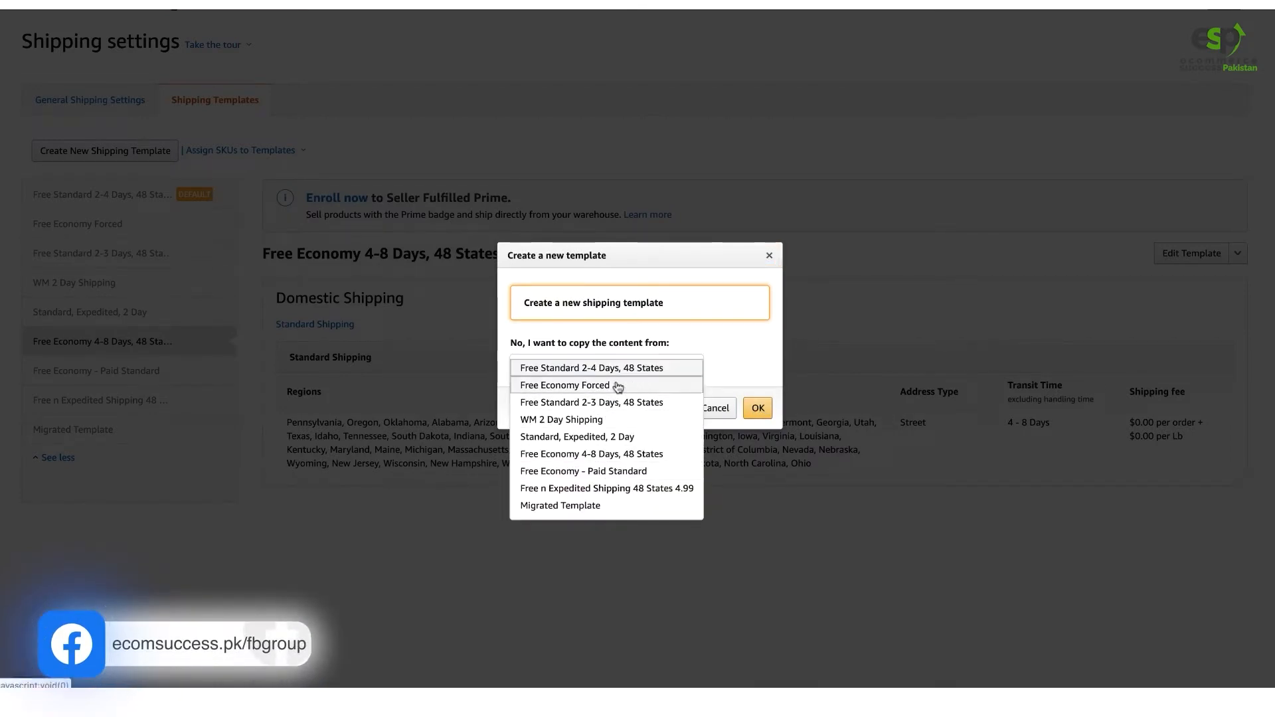
click(731, 356)
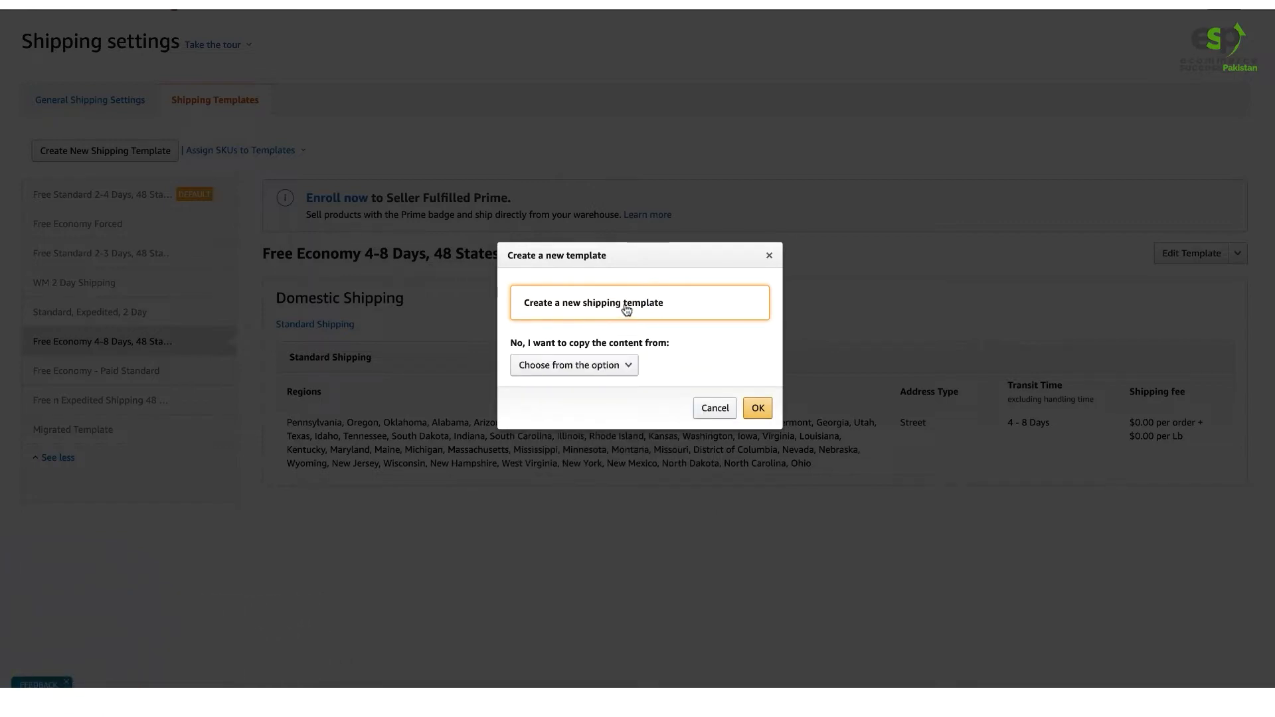
click(757, 407)
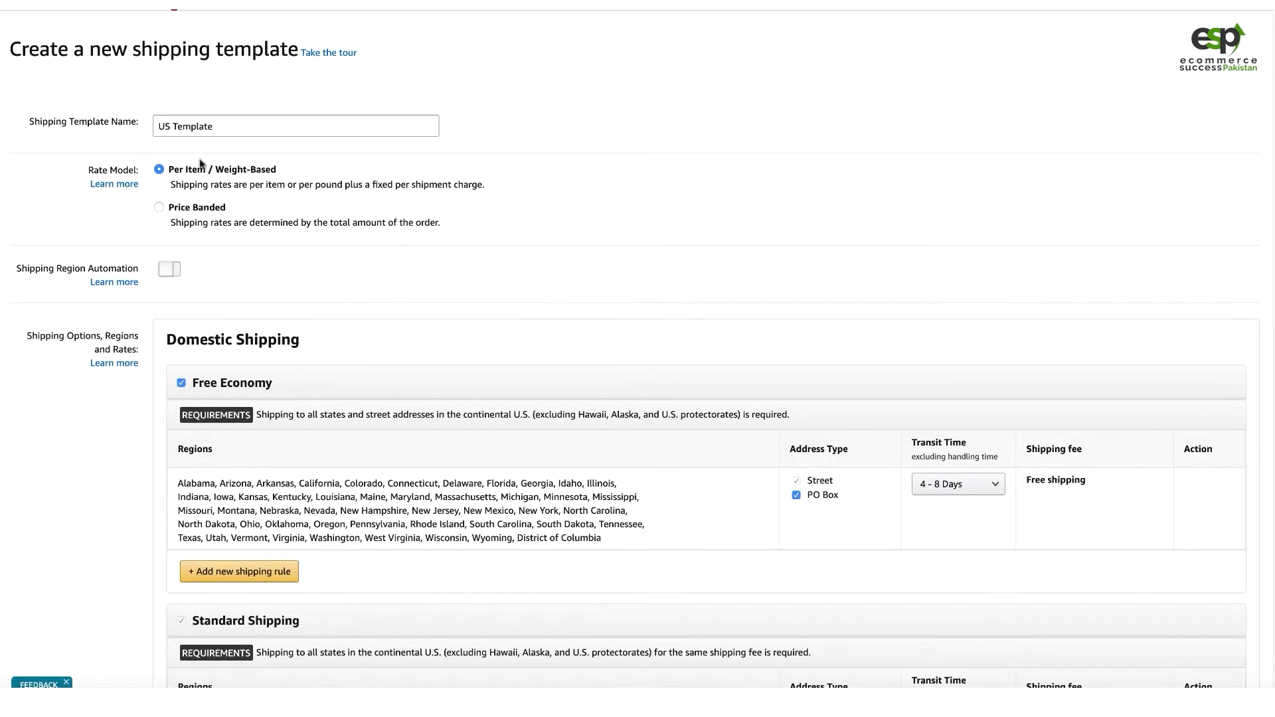
Review the template name field and the Per Item / Weight-Based and Price Banded rate model descriptions
click(203, 126)
drag(216, 126, 152, 127)
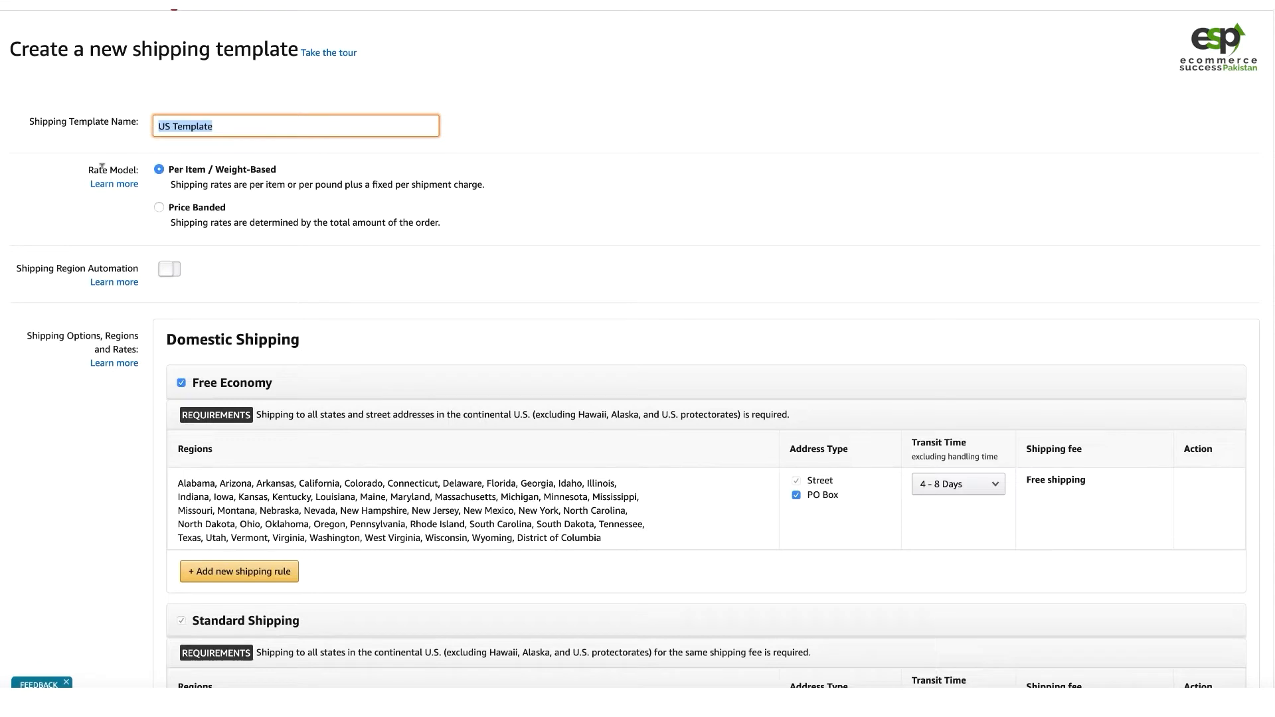
drag(184, 171, 223, 172)
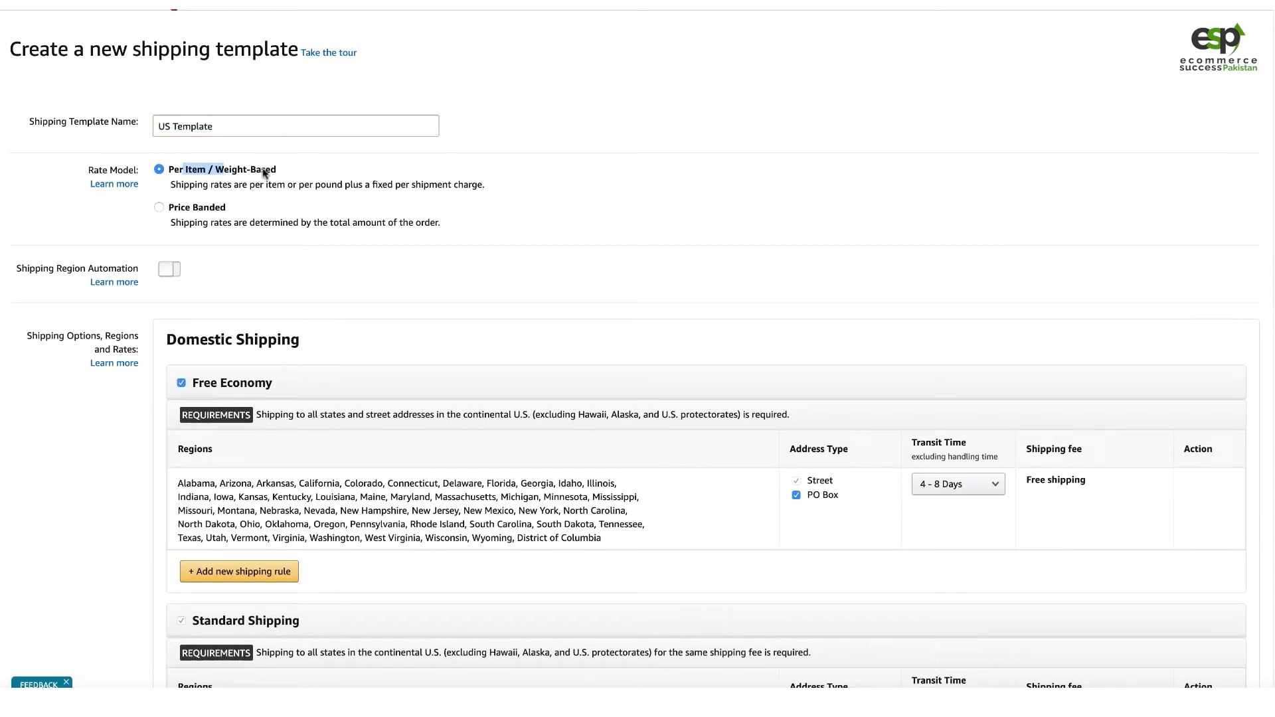
drag(178, 208, 379, 225)
click(641, 265)
drag(234, 223, 326, 219)
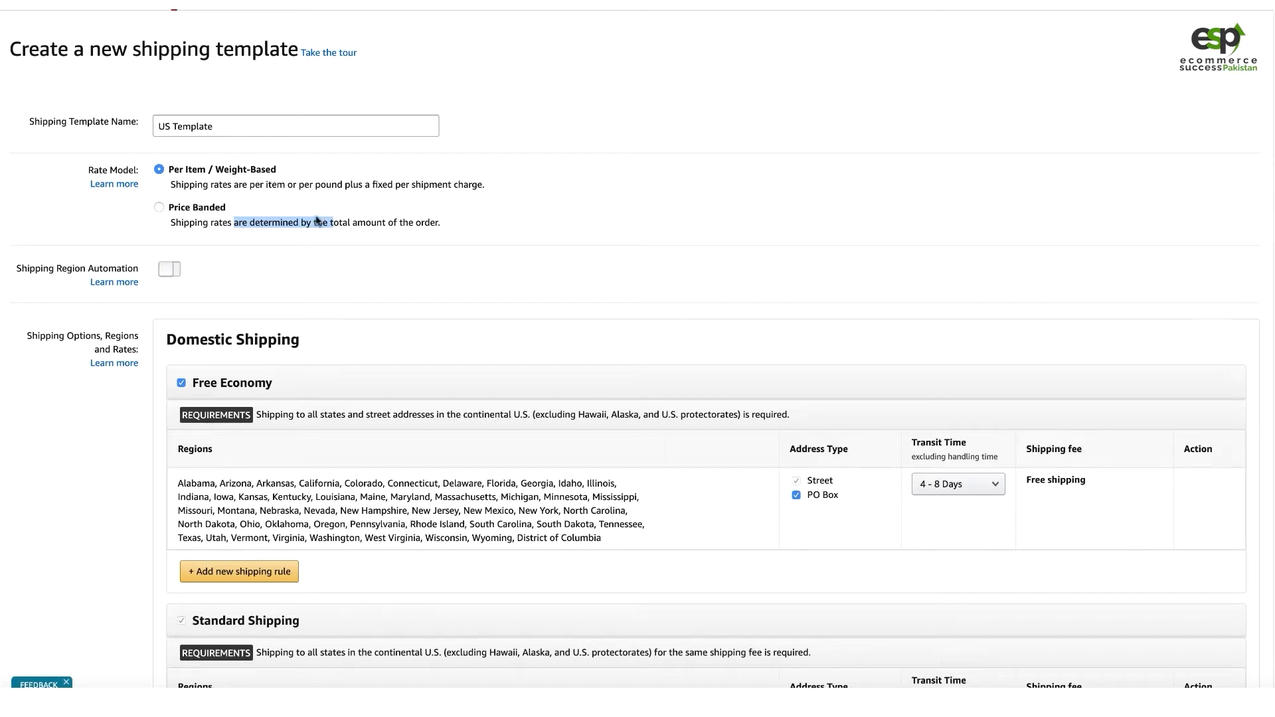
Review the Free Economy option in the Domestic Shipping section
scroll(309, 211, down, 2)
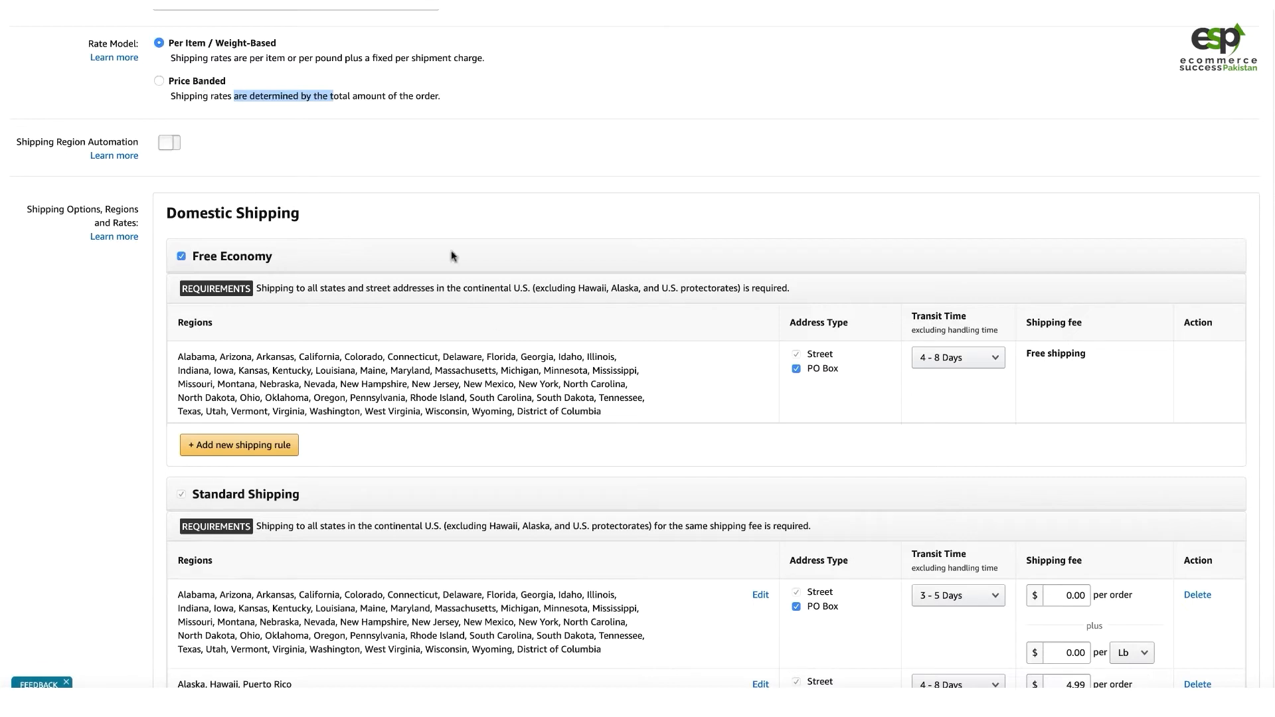
click(461, 221)
scroll(460, 224, down, 1)
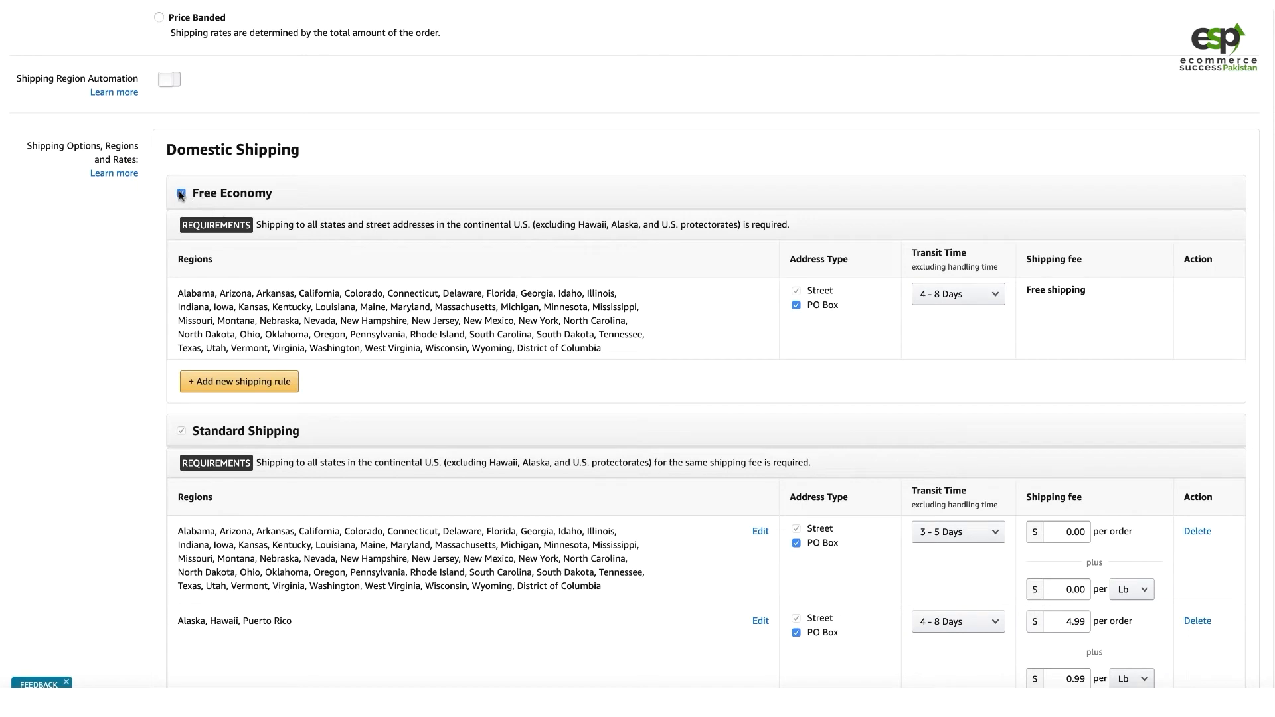
drag(197, 193, 257, 193)
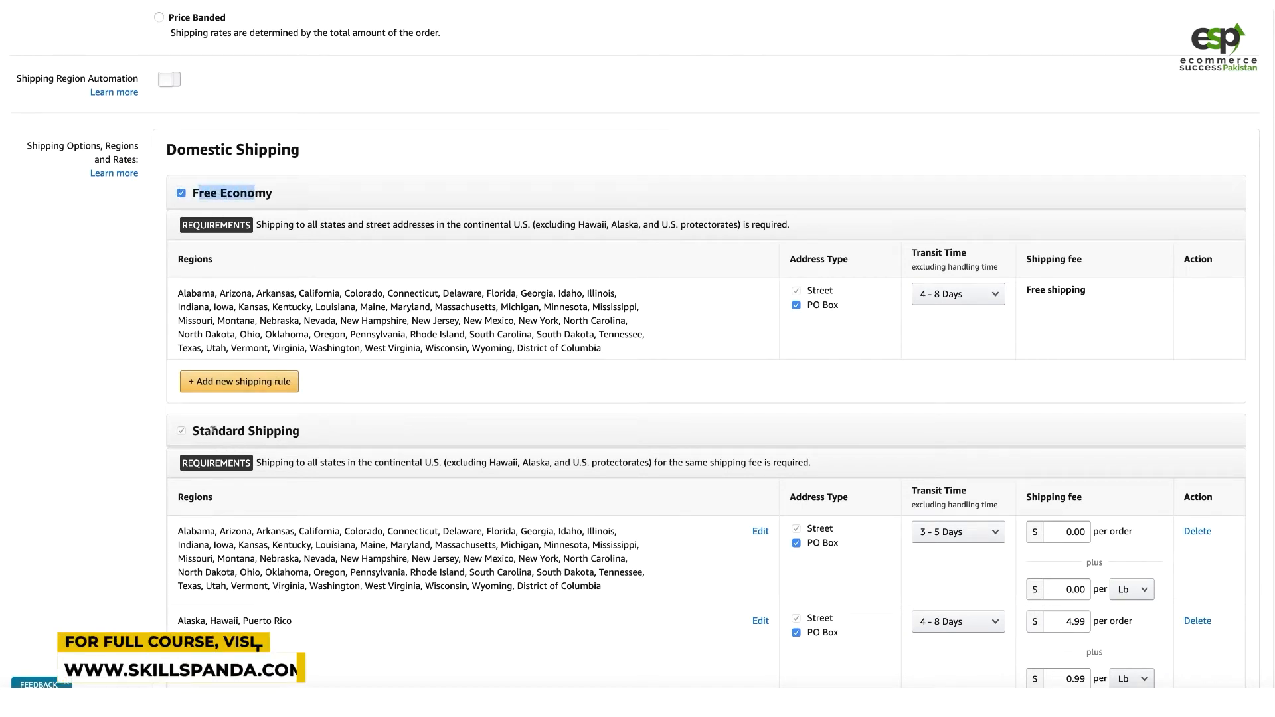
Try to deselect the domestic Standard Shipping option
drag(211, 430, 273, 430)
click(181, 431)
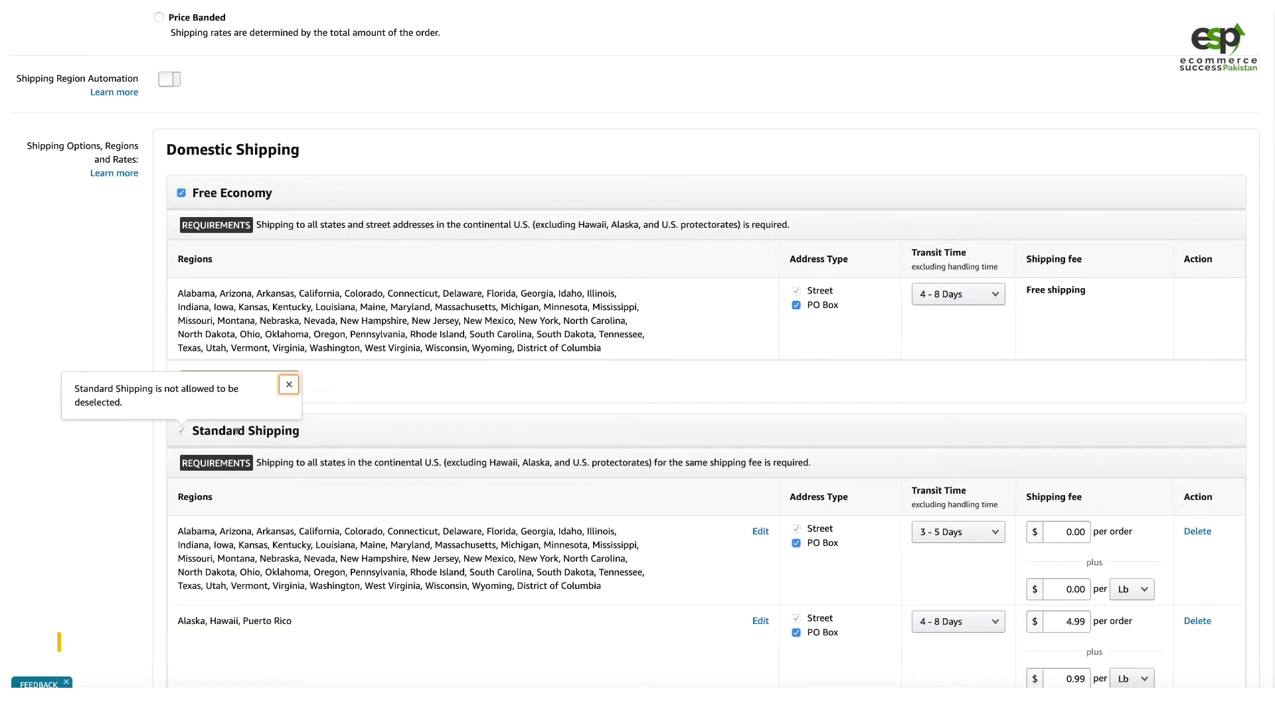
click(267, 429)
mouse_move(279, 427)
mouse_down()
mouse_move(240, 428)
mouse_move(257, 428)
mouse_up()
click(256, 429)
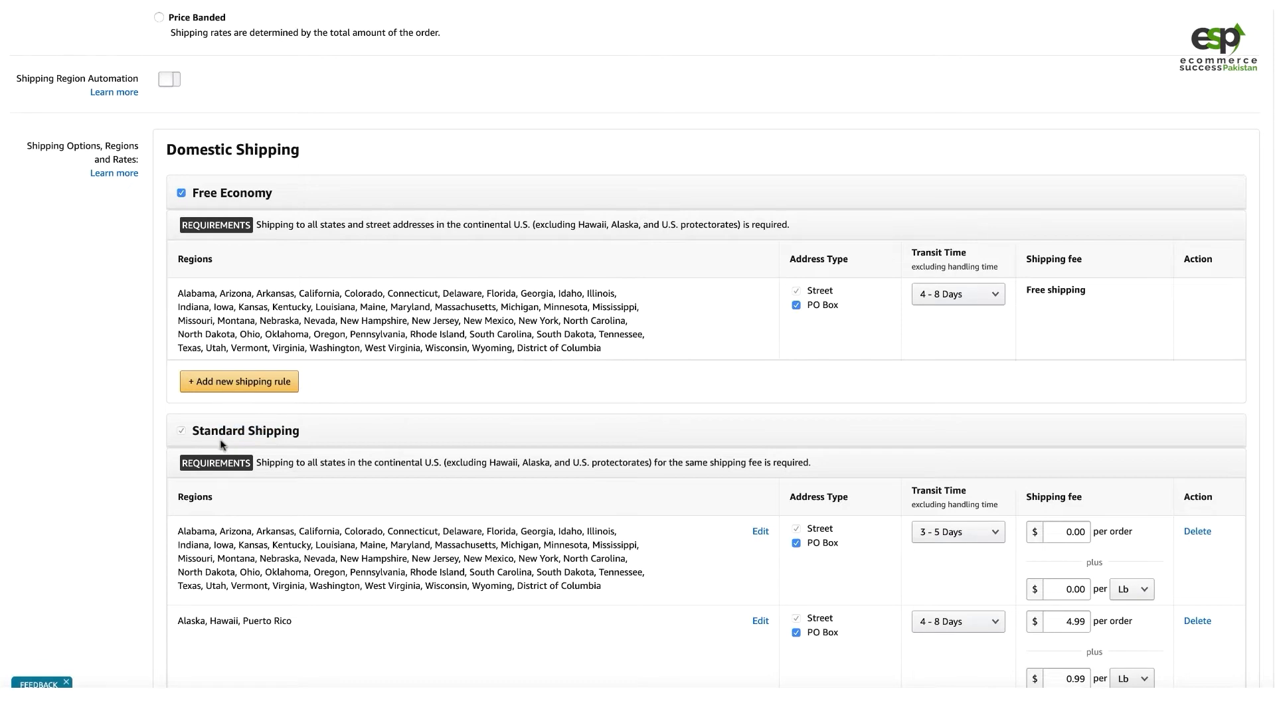
Disable Two-Day Delivery in the domestic shipping options and confirm its removal from the template
scroll(146, 372, down, 5)
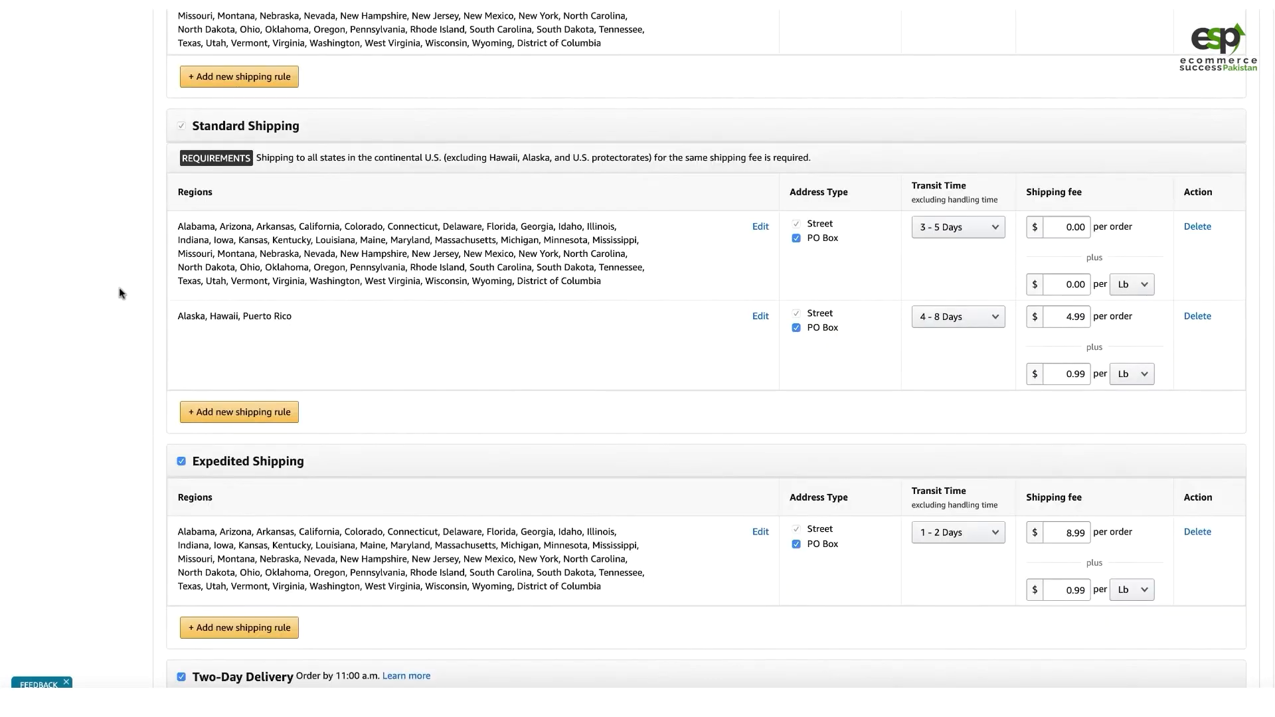
scroll(793, 527, down, 6)
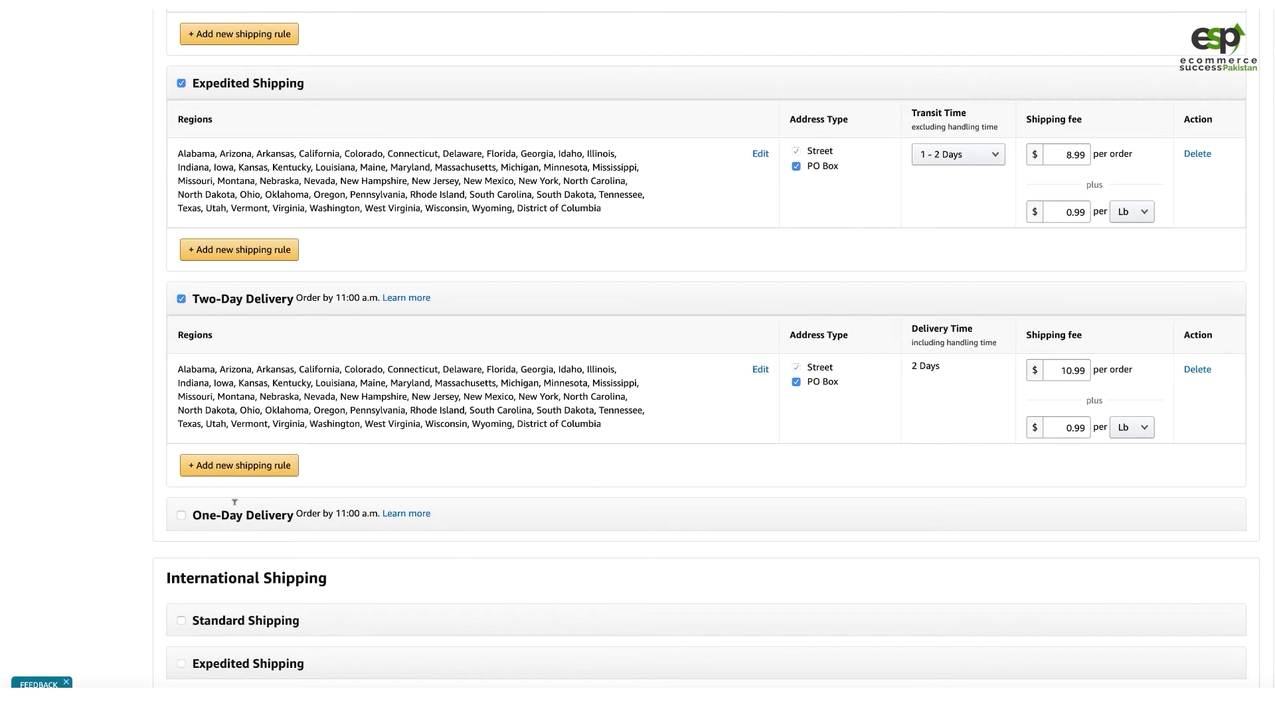
scroll(174, 339, up, 1)
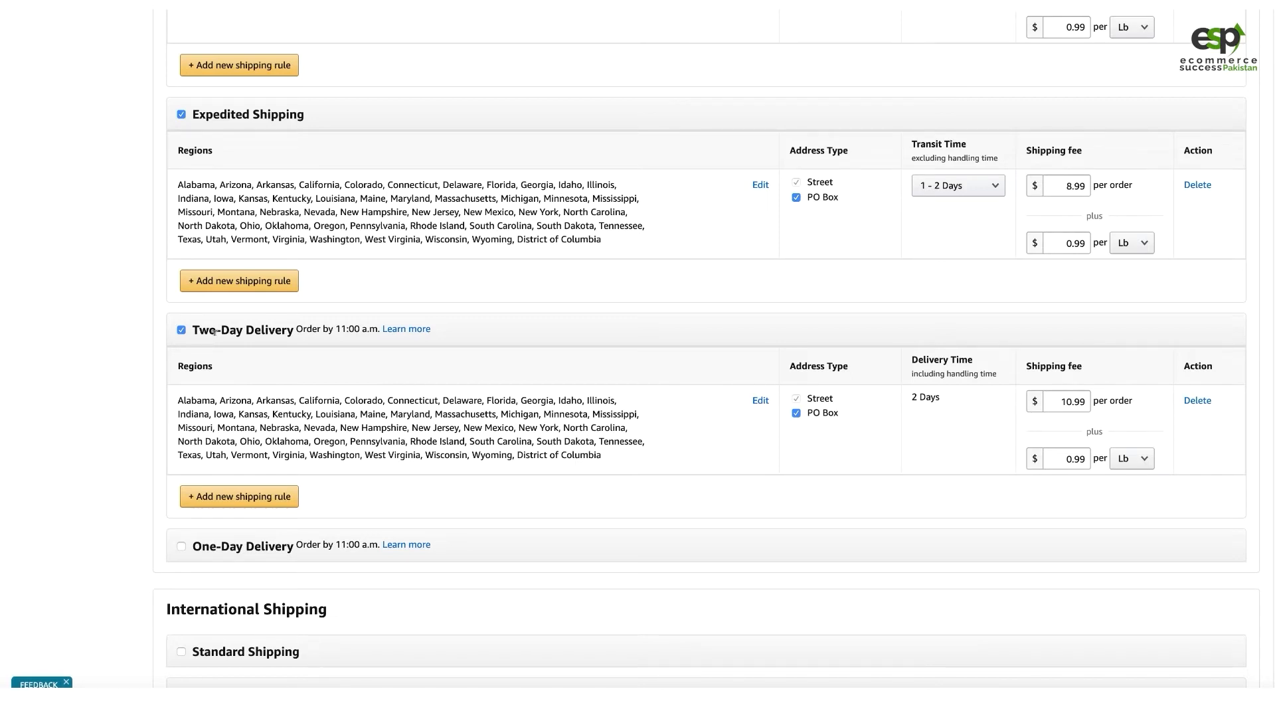
click(181, 330)
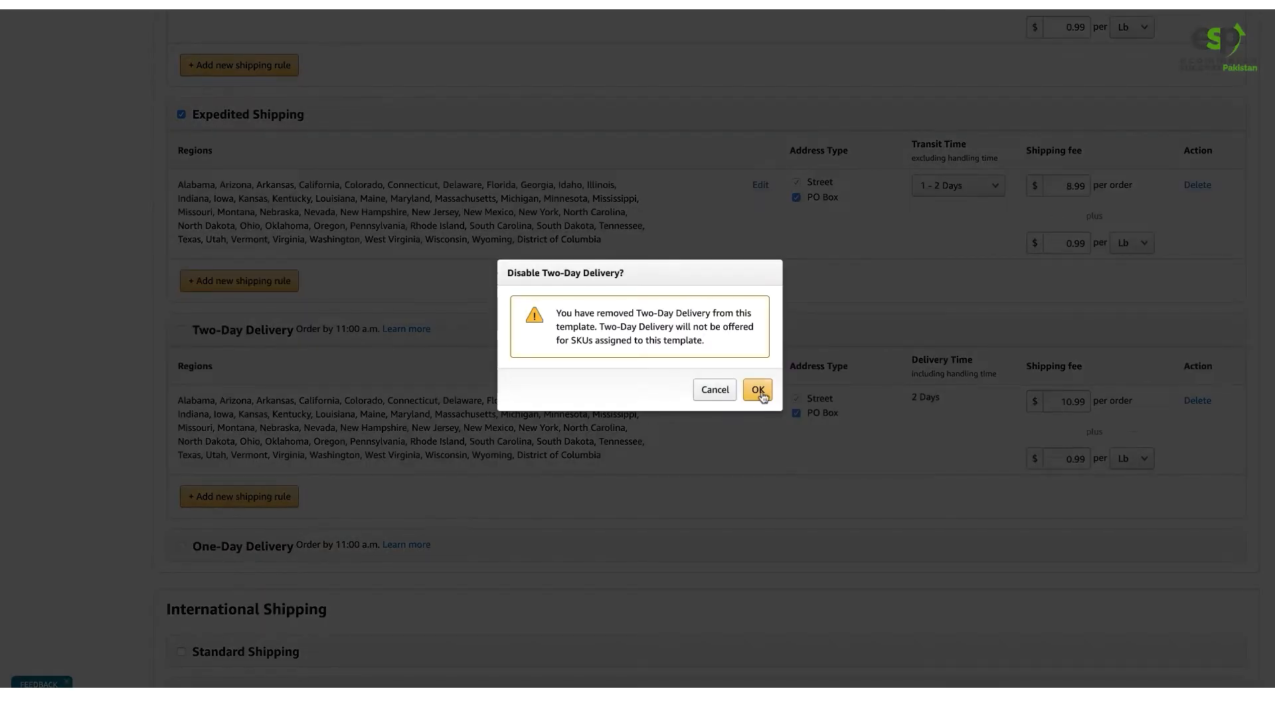
click(759, 393)
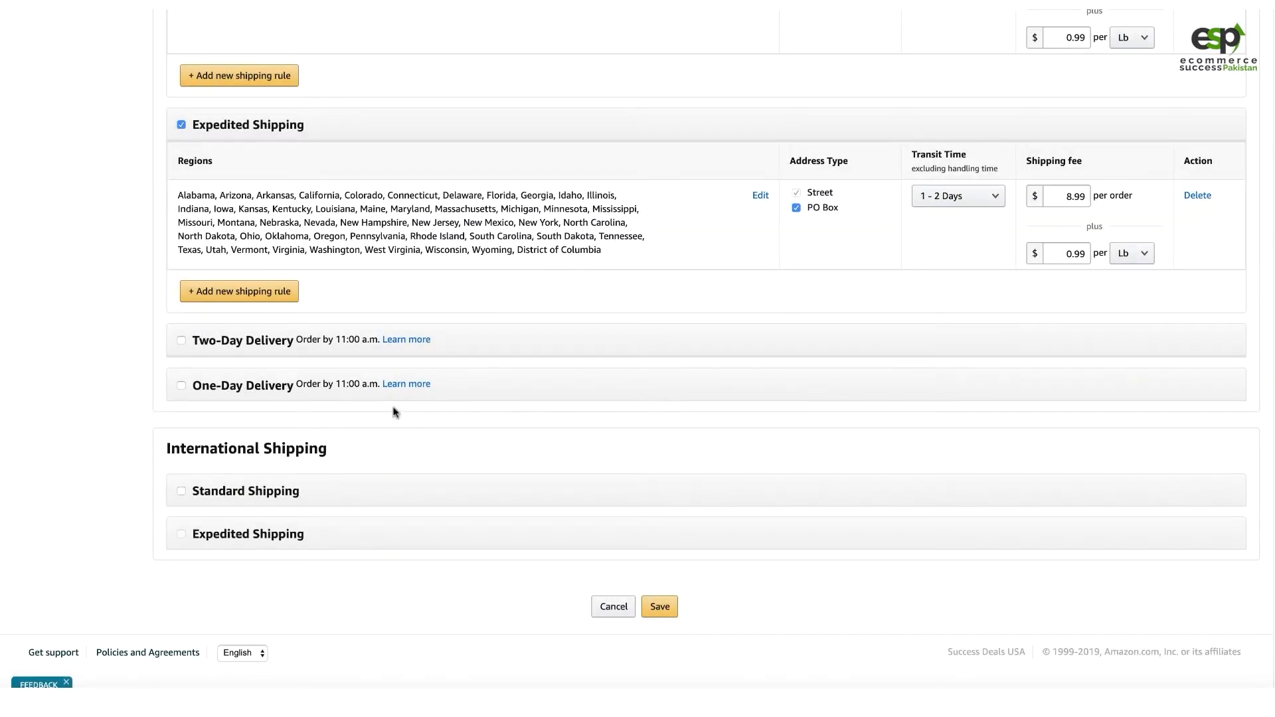
Examine the transit time choices and the handling time note for the first domestic Standard Shipping rule
scroll(110, 335, up, 5)
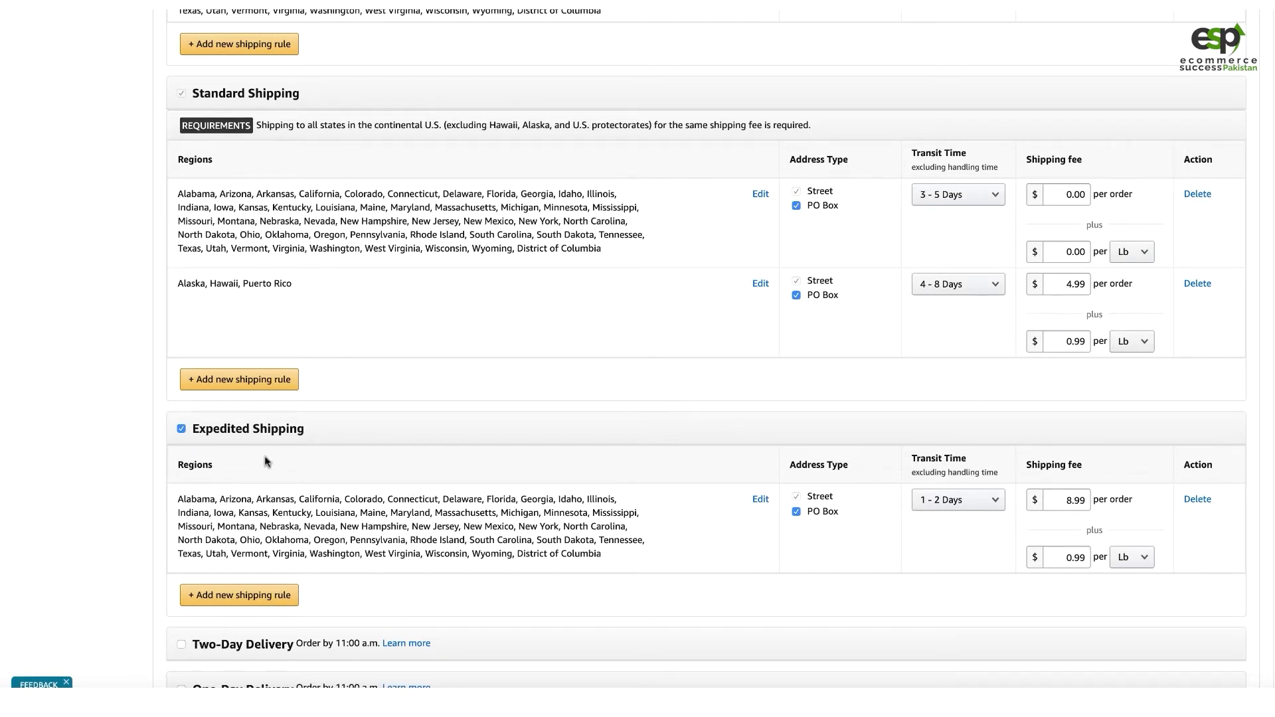
scroll(270, 455, up, 4)
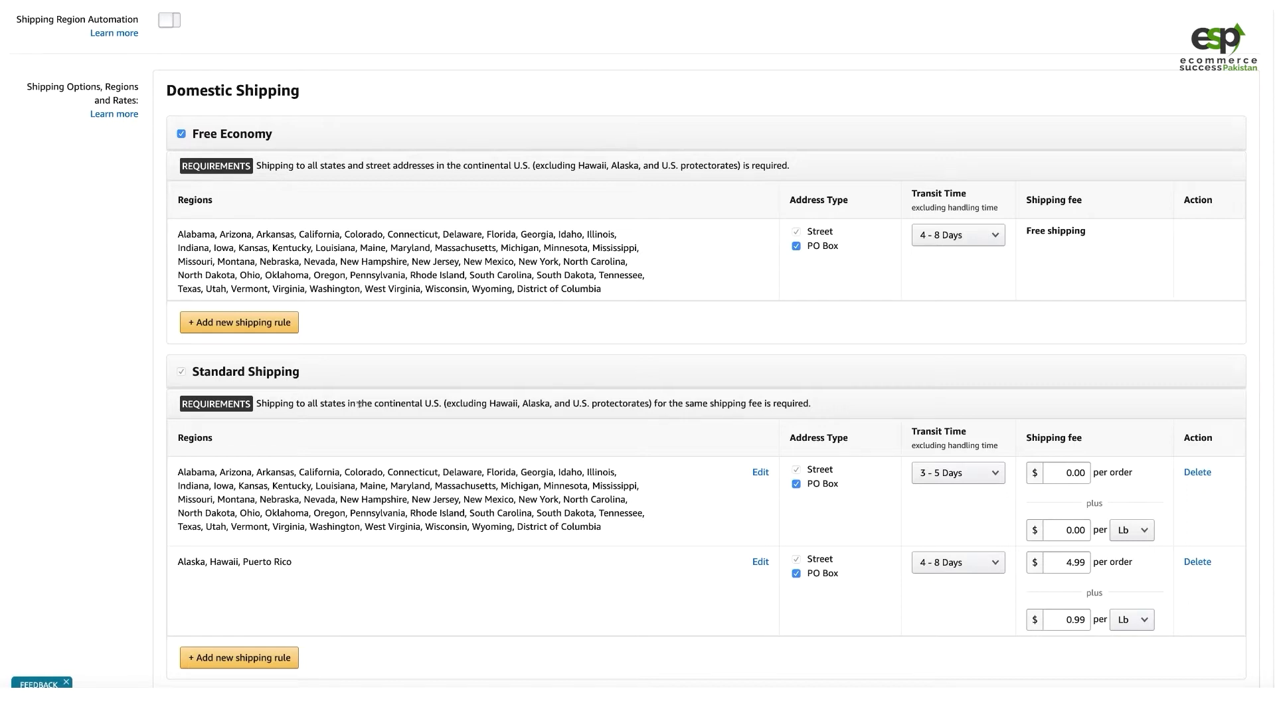
click(978, 476)
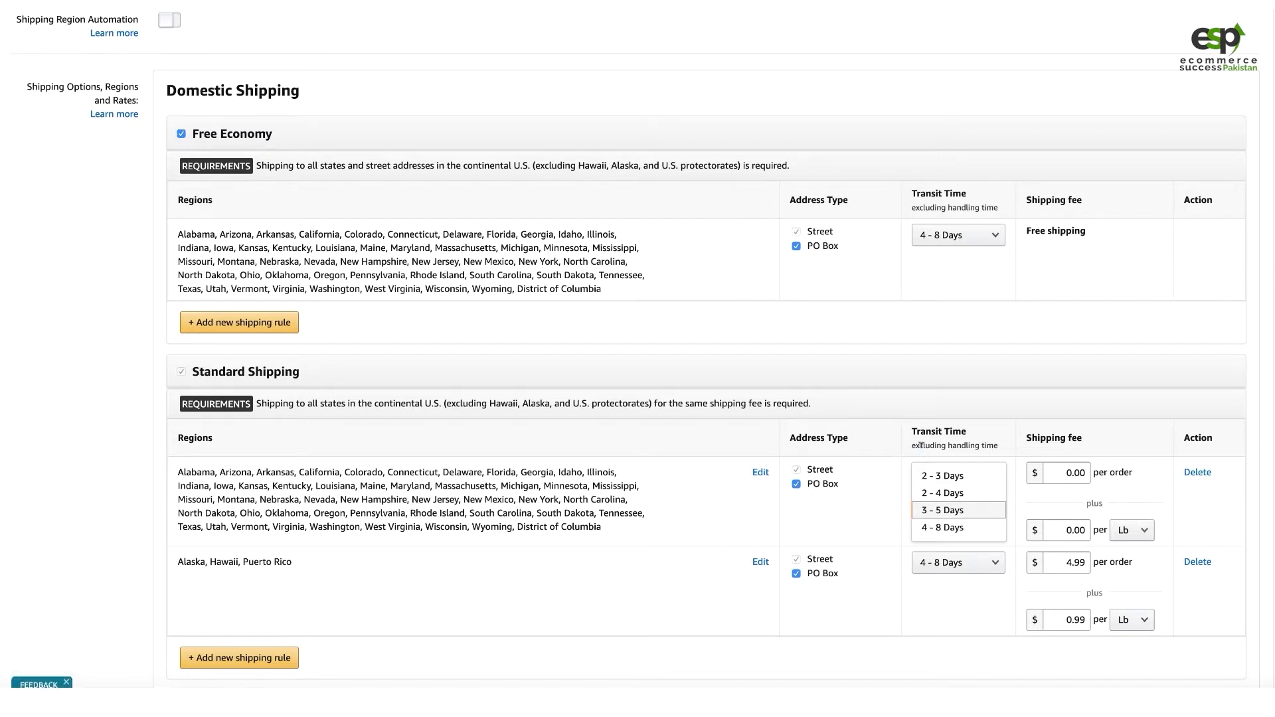
drag(919, 445, 994, 443)
click(959, 468)
click(932, 444)
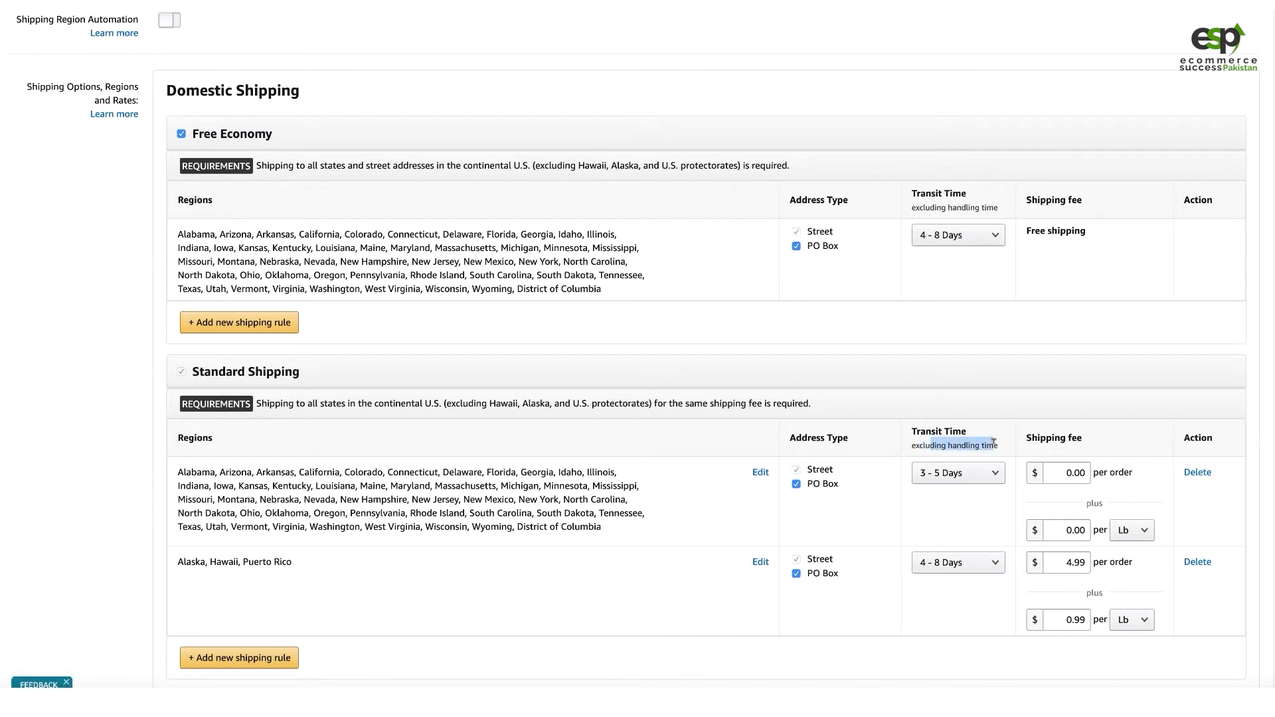
click(939, 449)
click(930, 474)
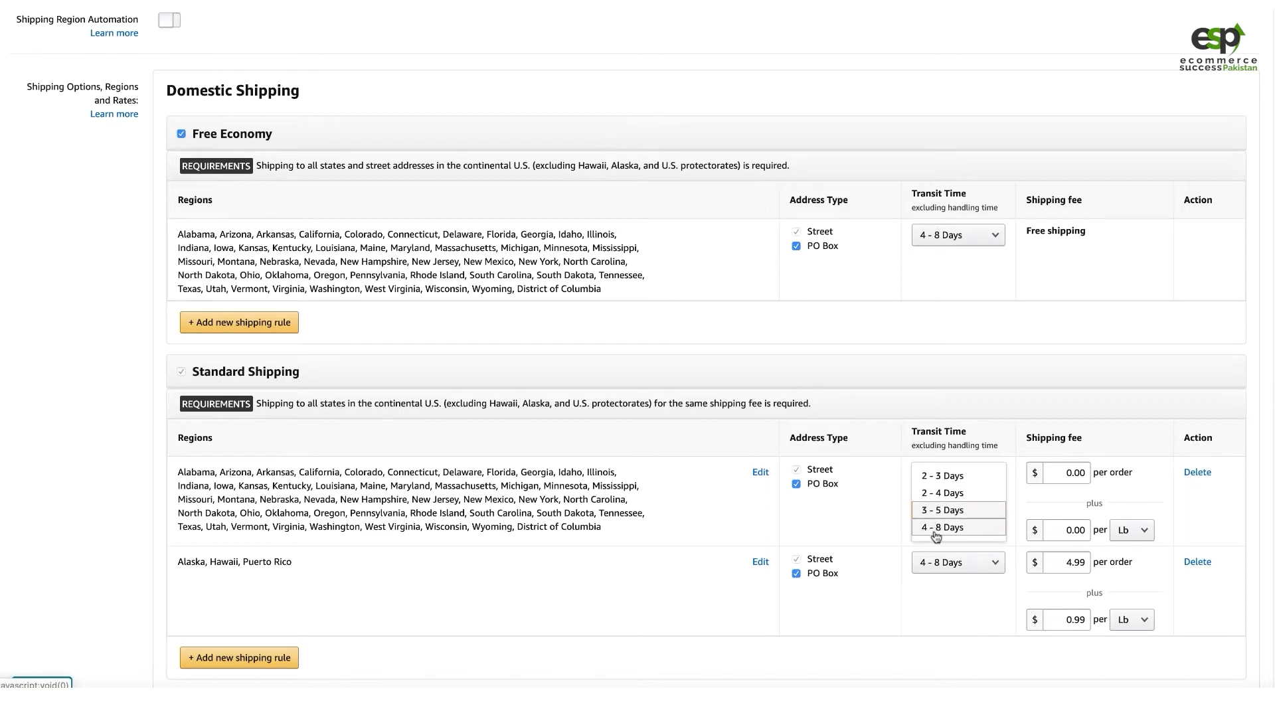
click(887, 521)
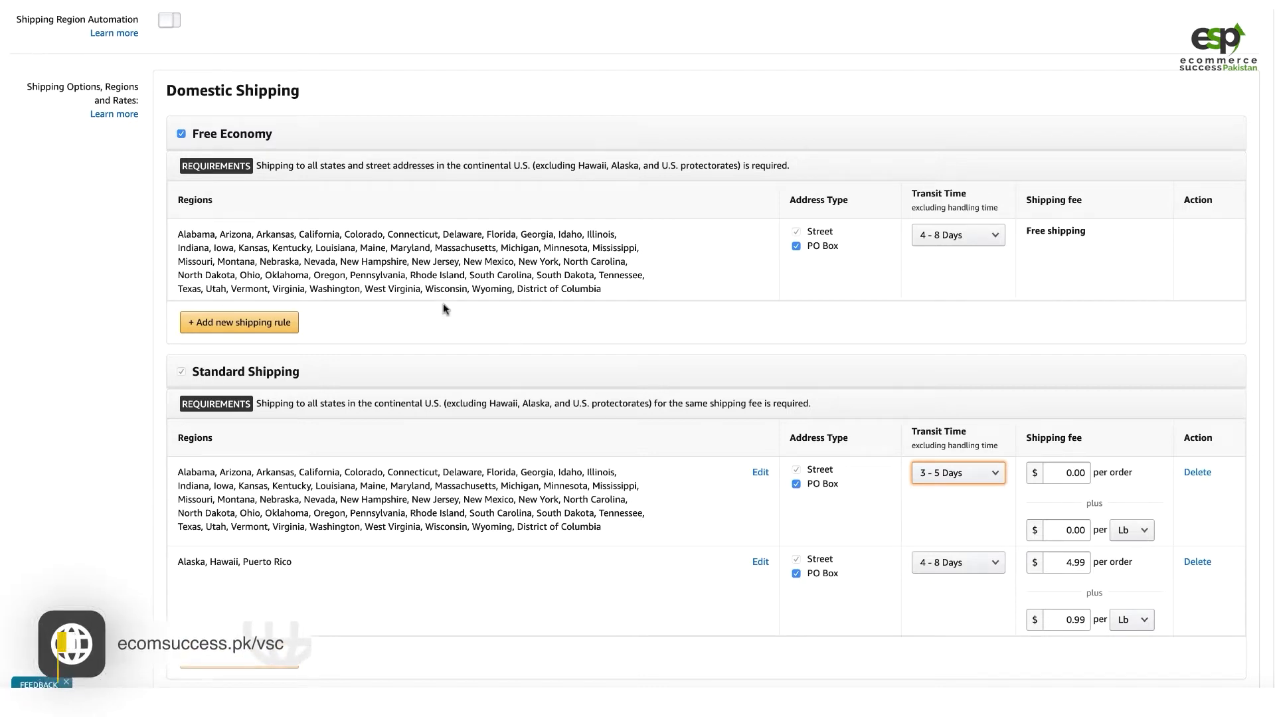
Disable Free Economy in the domestic shipping options and confirm its removal from the template
click(360, 239)
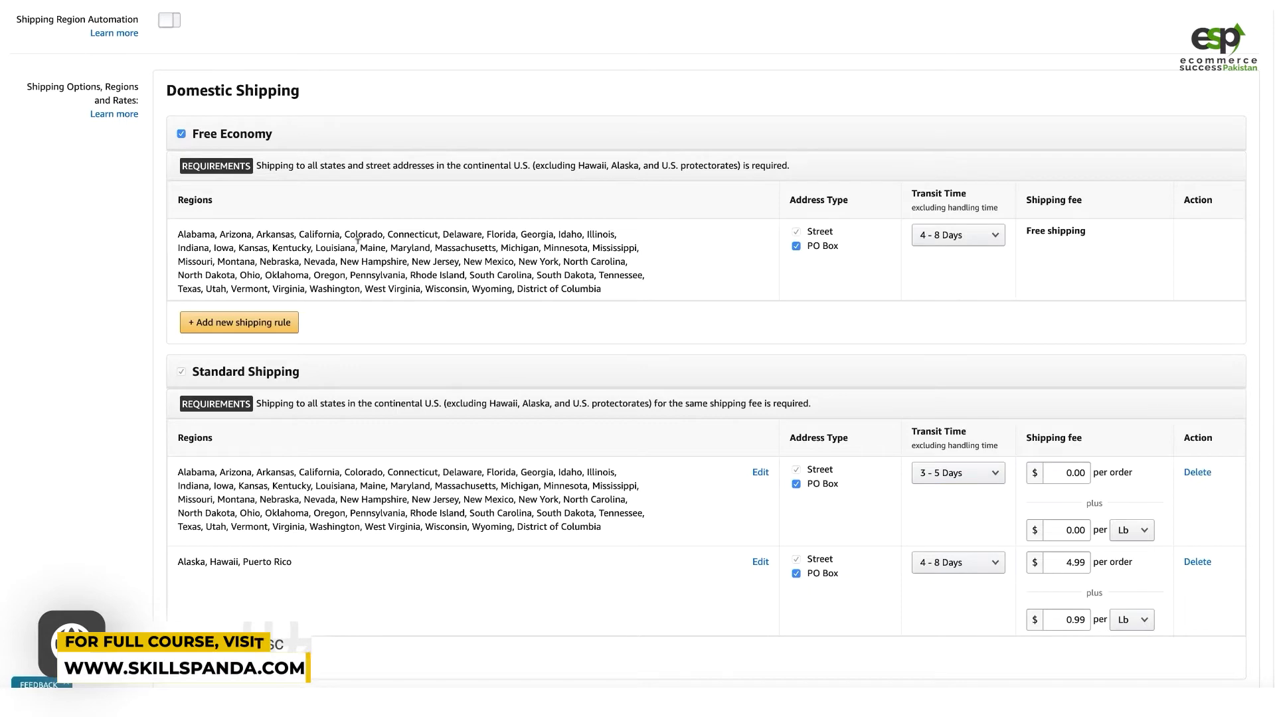
click(180, 136)
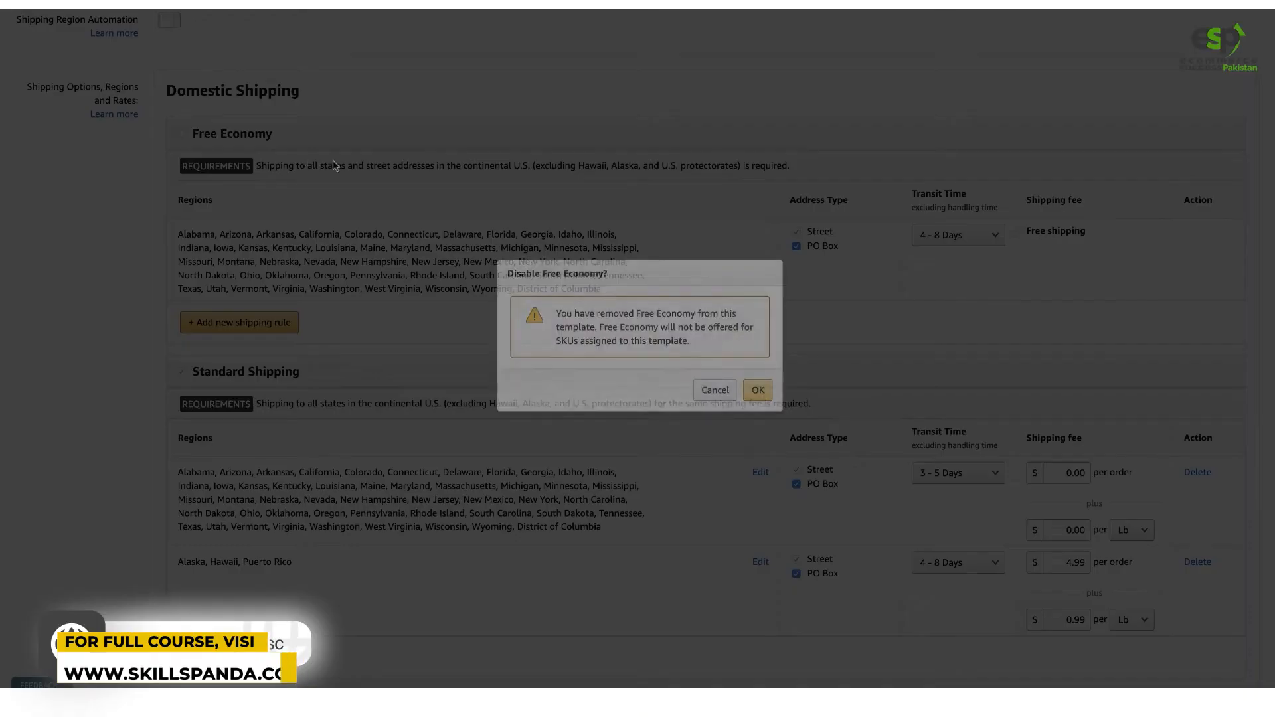
key(Return)
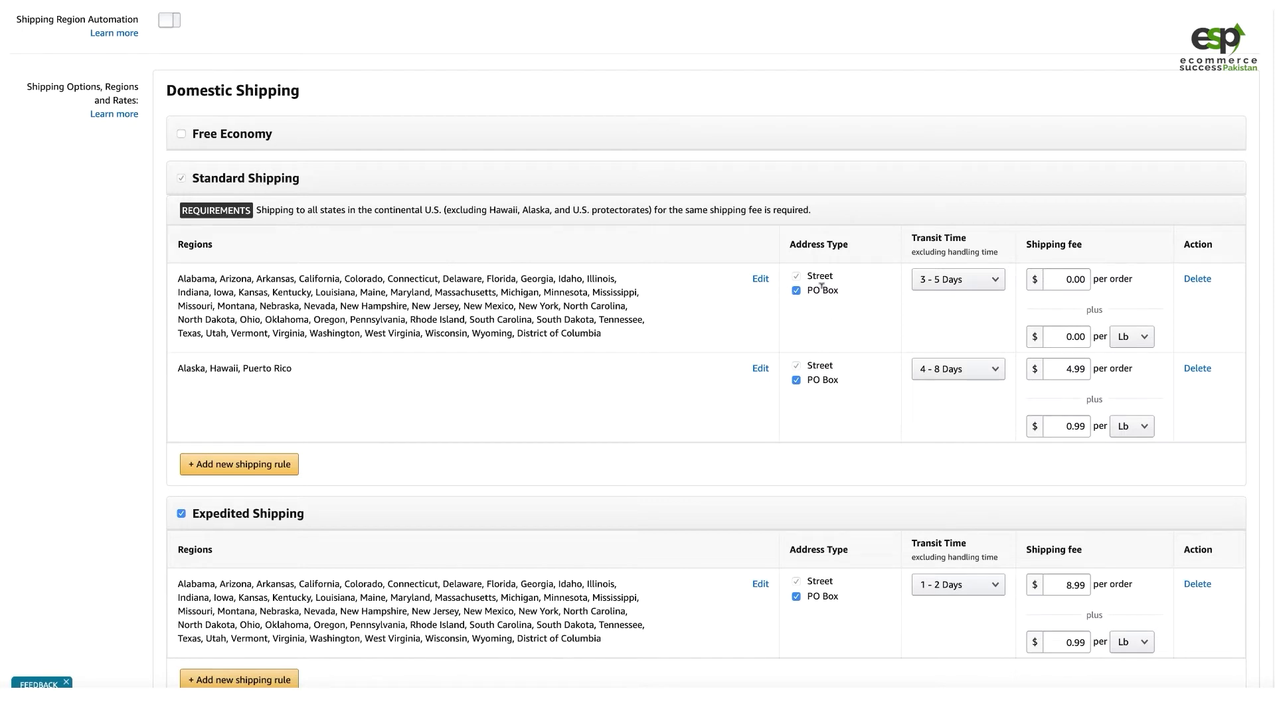
Exclude PO Box addresses from the Standard Shipping rule covering the continental states
drag(814, 291, 838, 291)
double_click(826, 290)
click(796, 292)
Set the deliverable regions of the first Standard Shipping rule to Lower 48
click(760, 279)
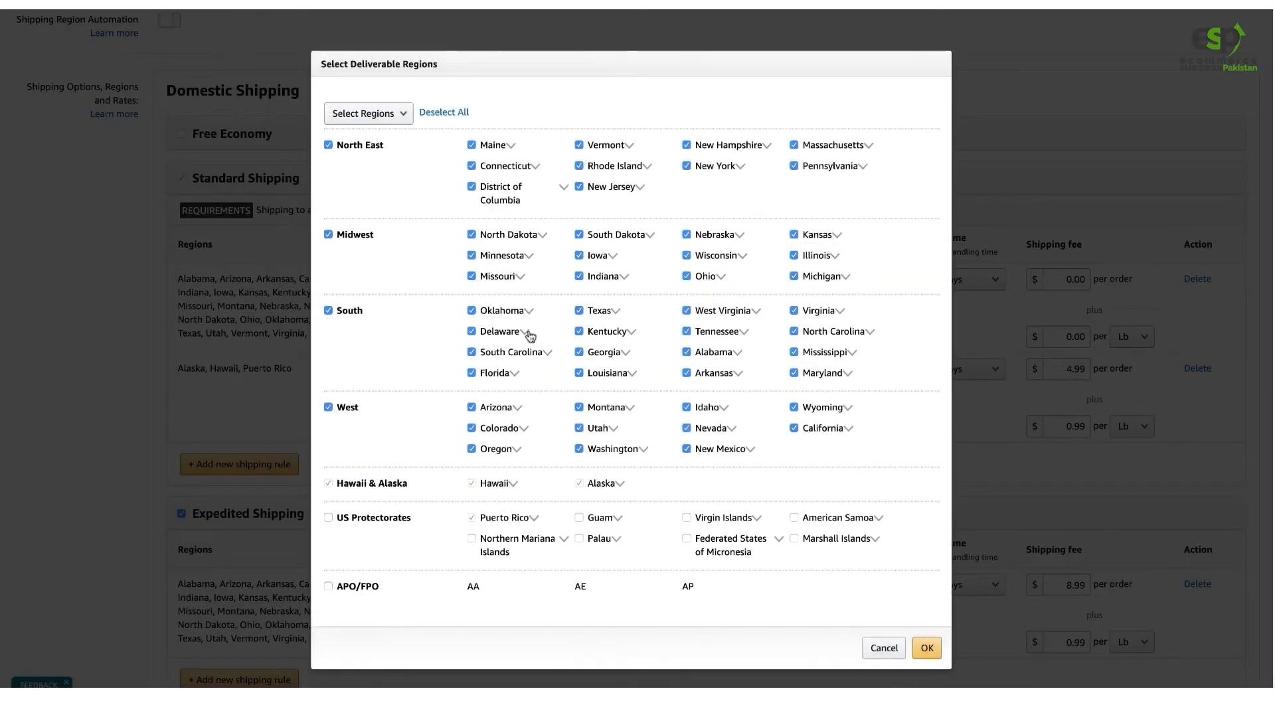
click(374, 124)
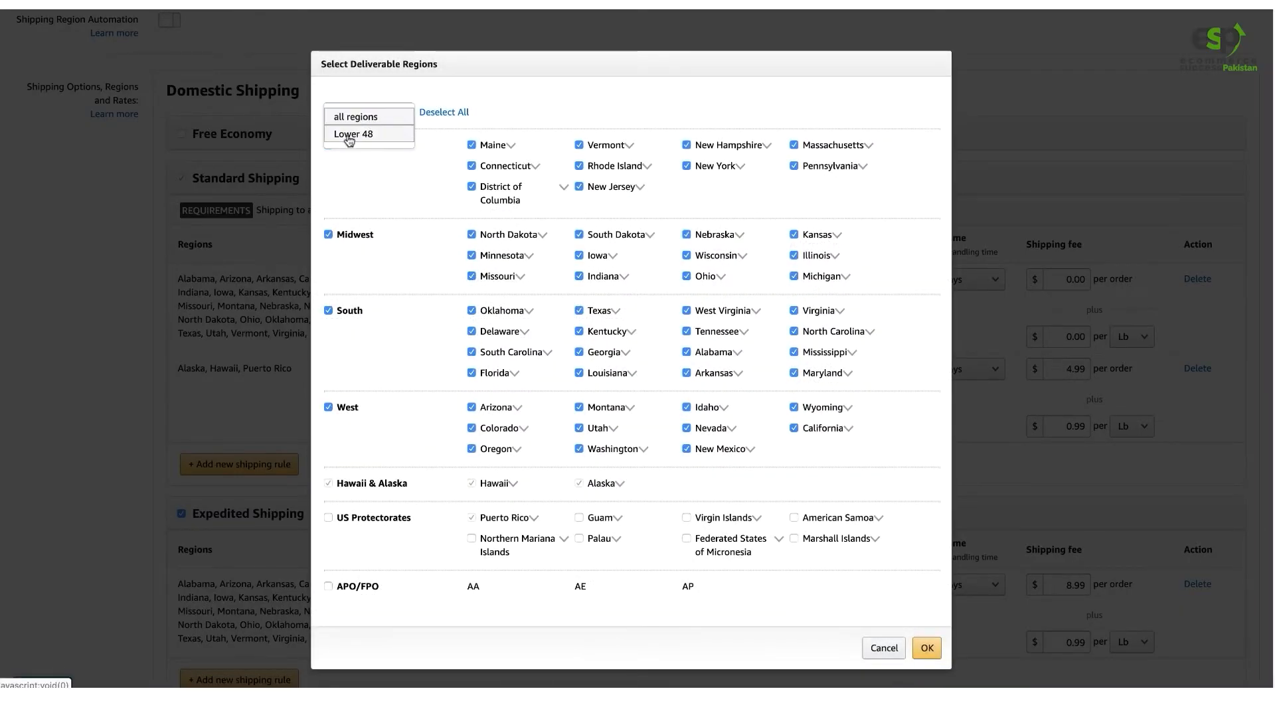
click(351, 135)
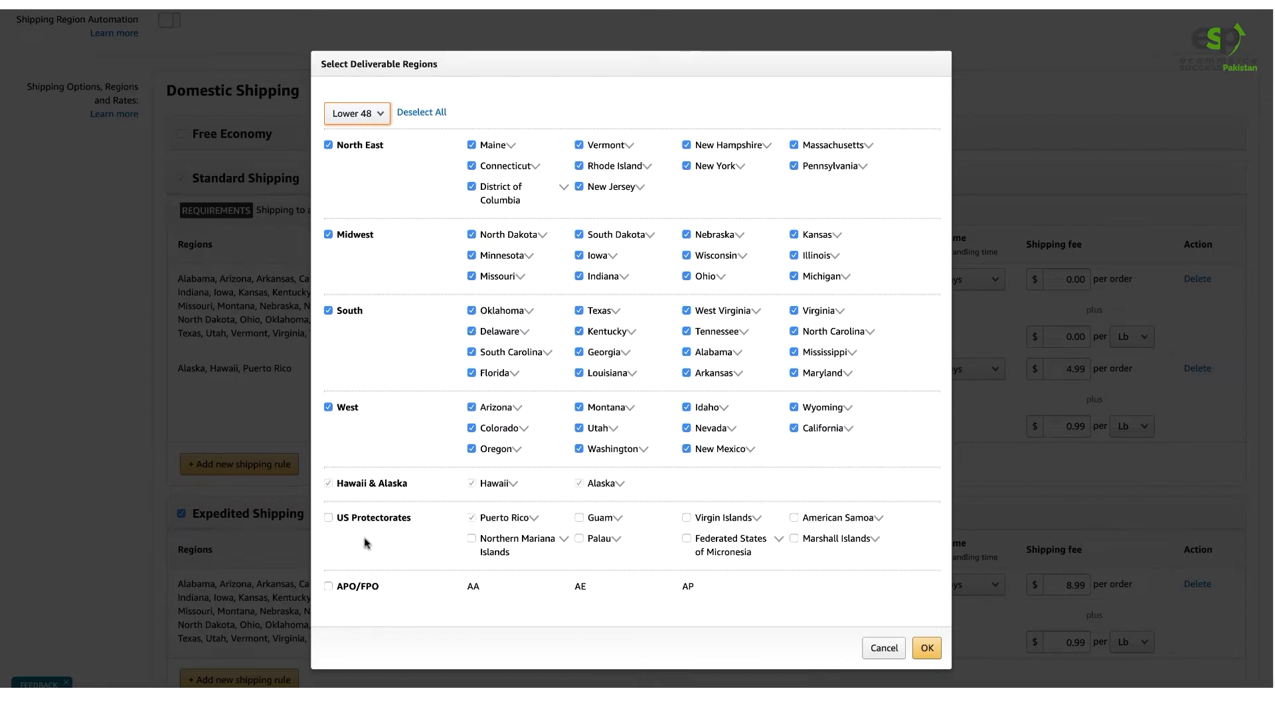
click(928, 648)
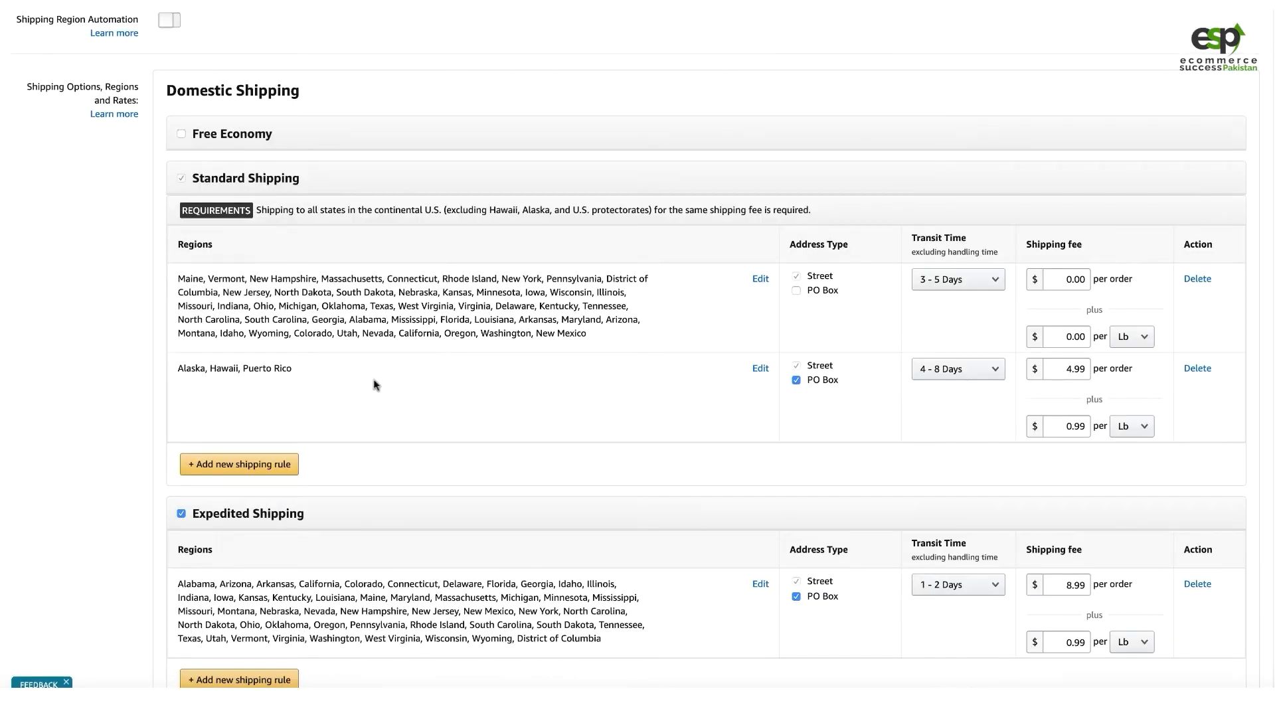
Delete the Standard Shipping rule for Alaska, Hawaii and Puerto Rico and confirm the deletion
drag(187, 368, 216, 368)
click(279, 366)
click(1193, 372)
click(758, 394)
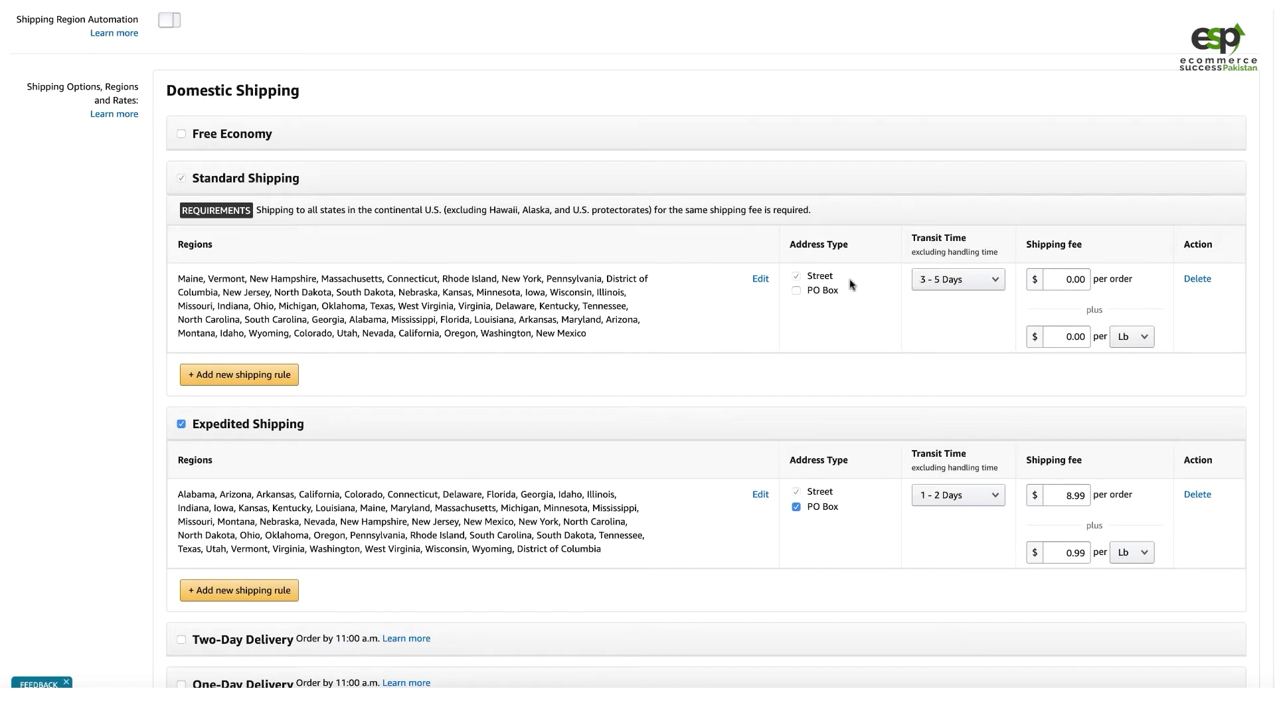
Set the Standard Shipping rule's transit time to 4 - 8 Days and check its per-order and per-pound fees
drag(319, 300, 594, 319)
click(594, 319)
click(943, 280)
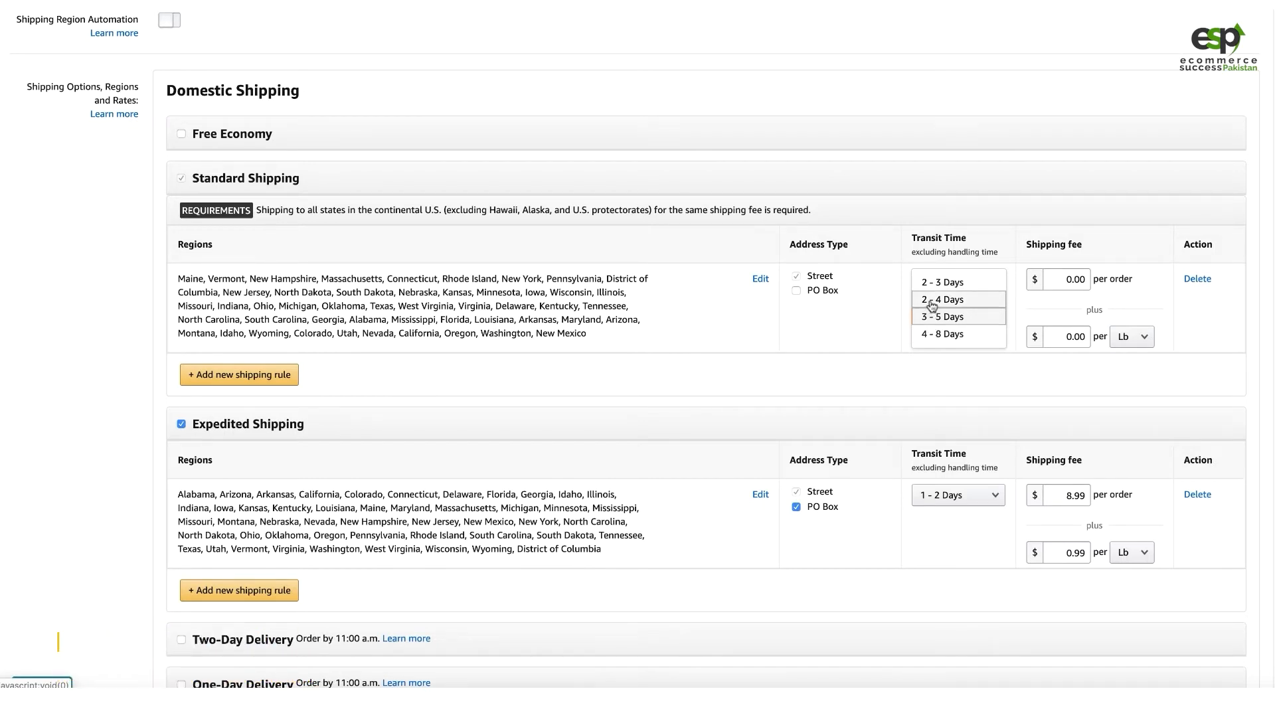
click(933, 334)
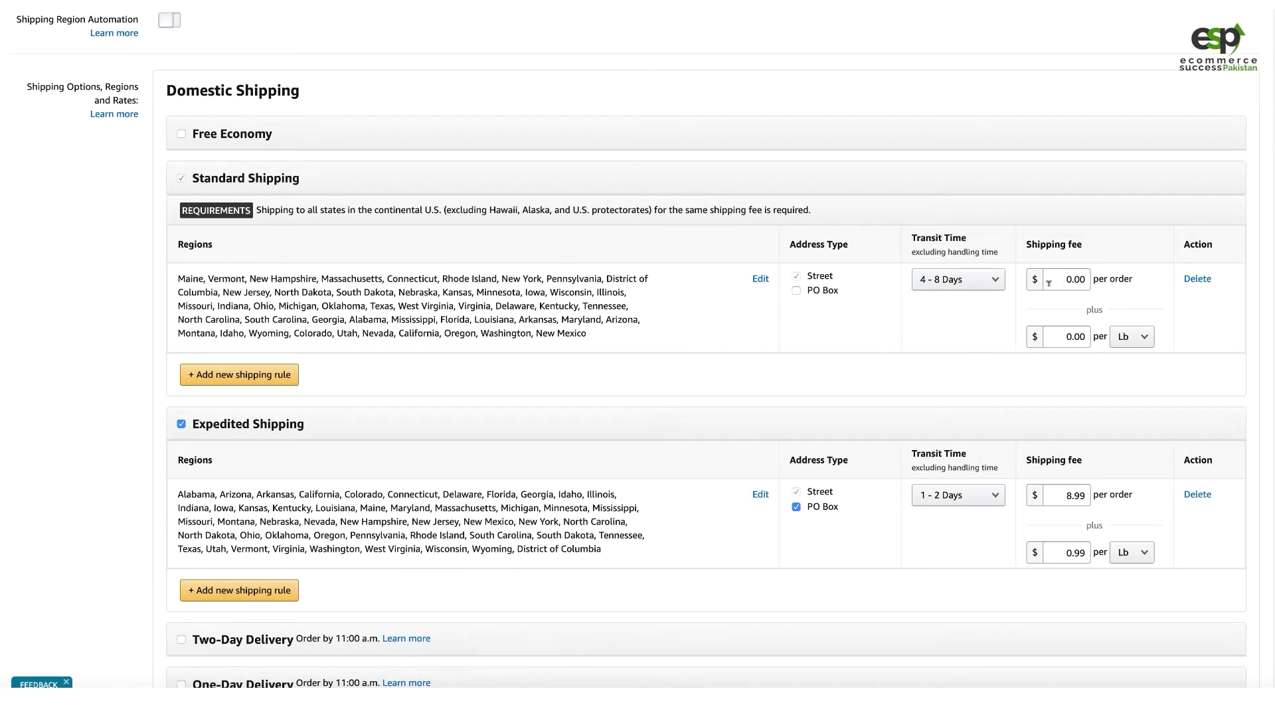
drag(1061, 279, 1091, 286)
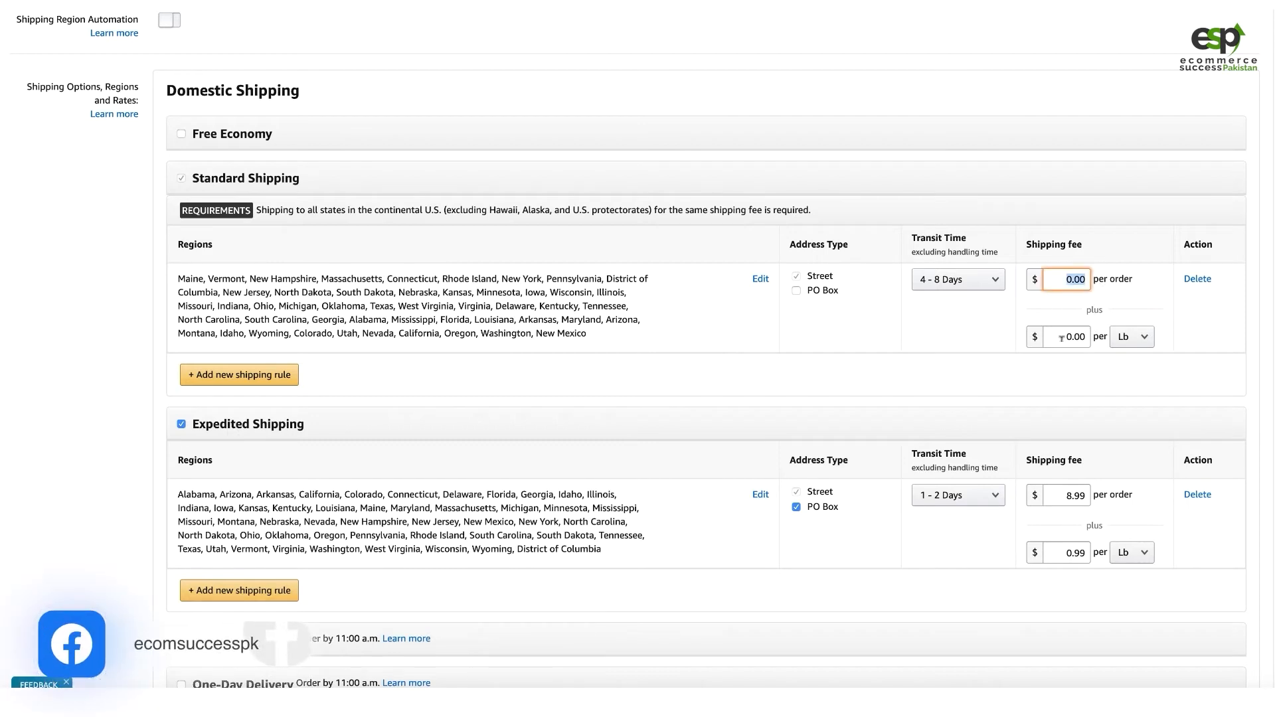
drag(1061, 339, 1088, 340)
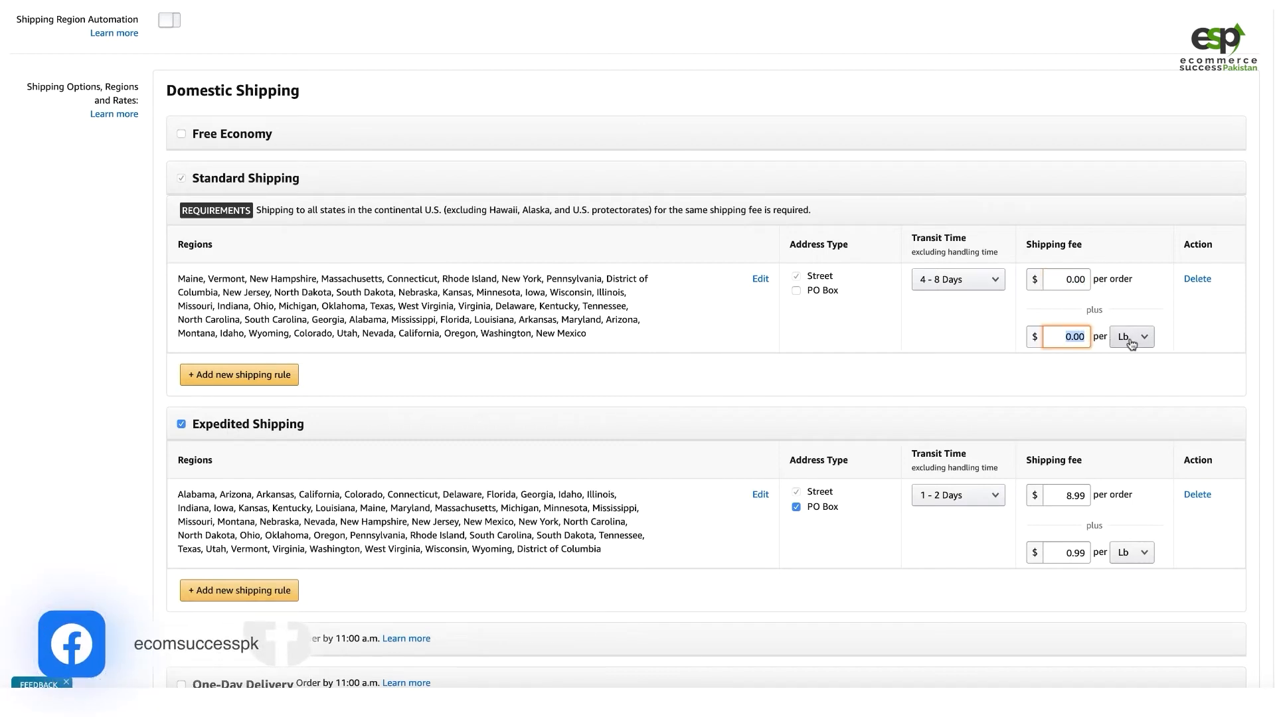
click(1002, 339)
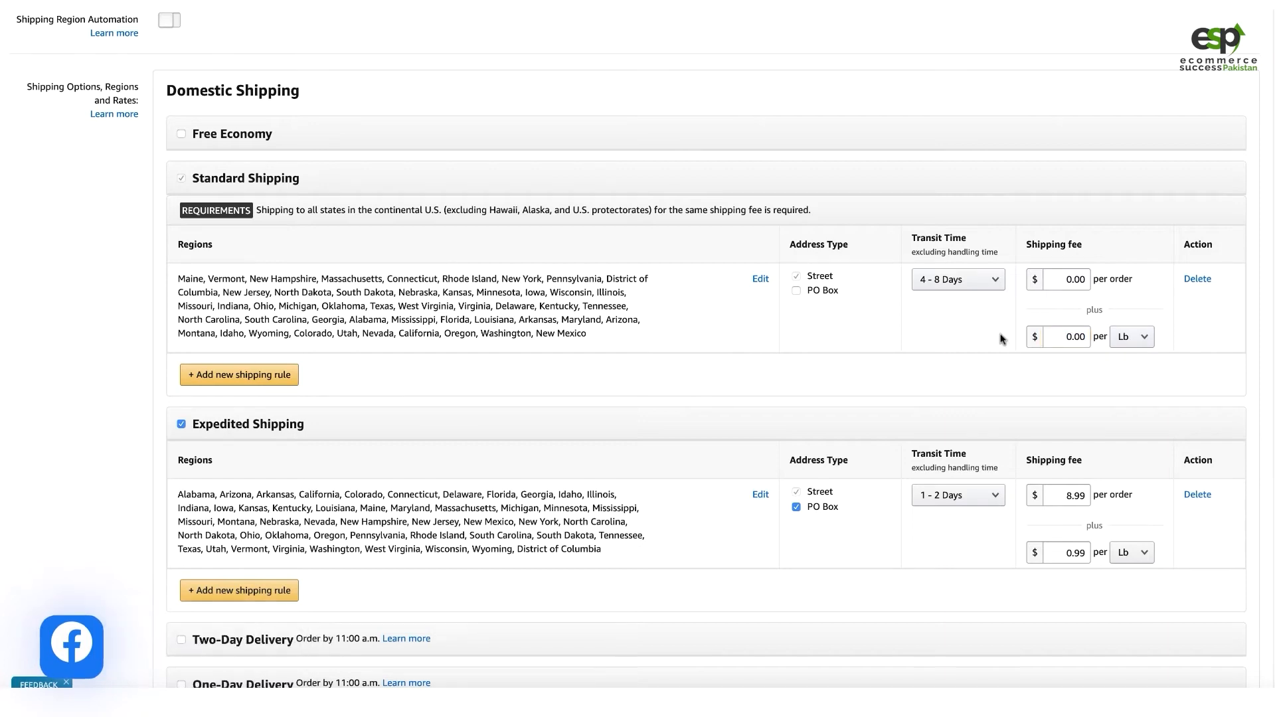
Set the deliverable regions of the Expedited Shipping rule to Lower 48
scroll(715, 337, down, 2)
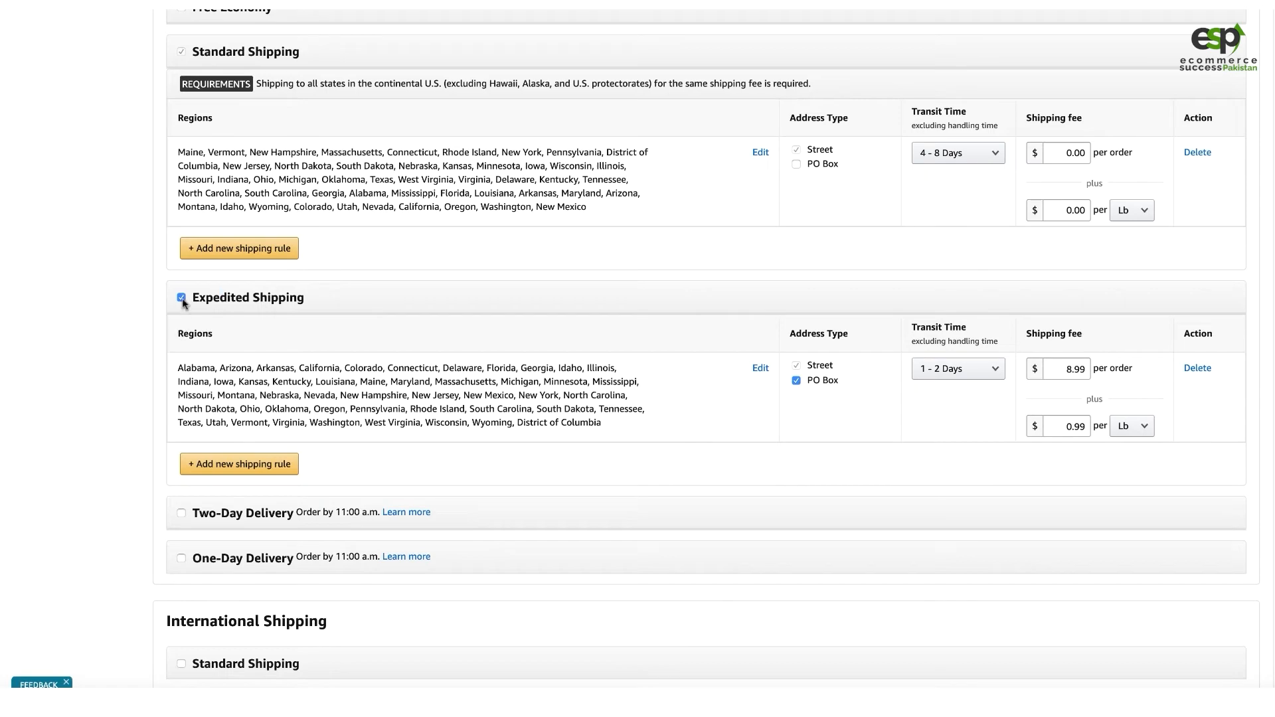
click(761, 367)
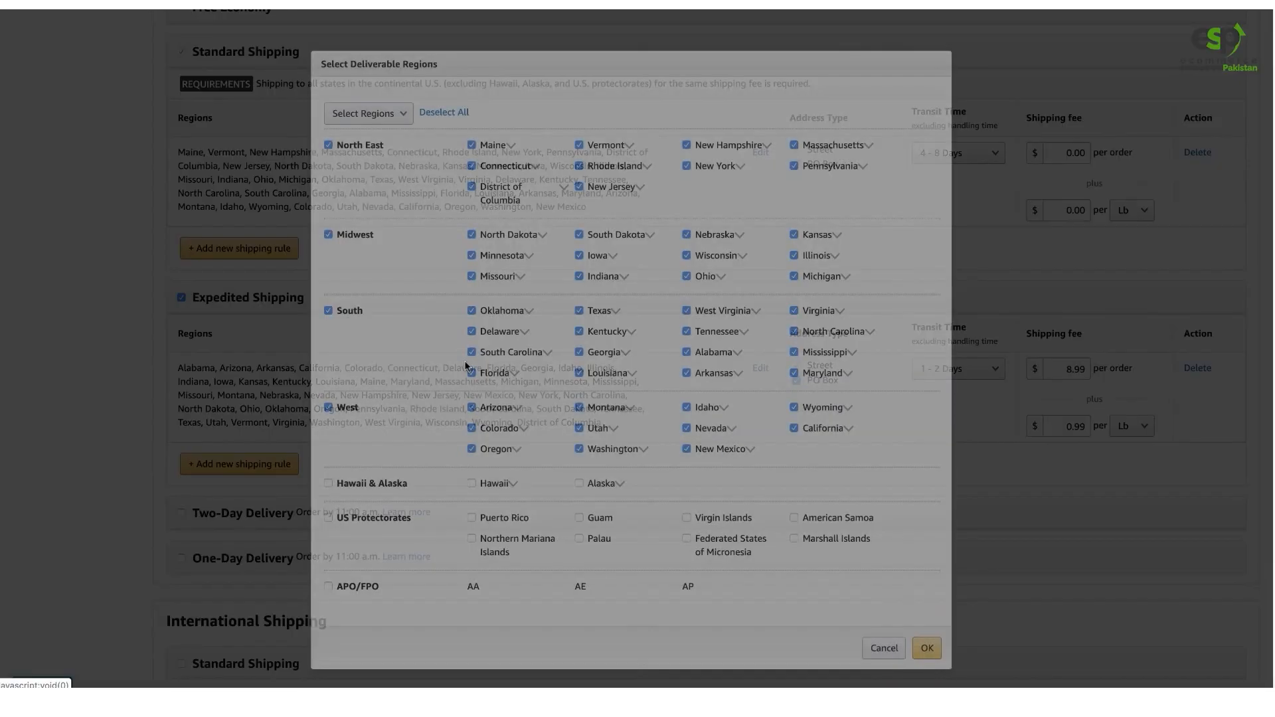
click(368, 113)
click(354, 128)
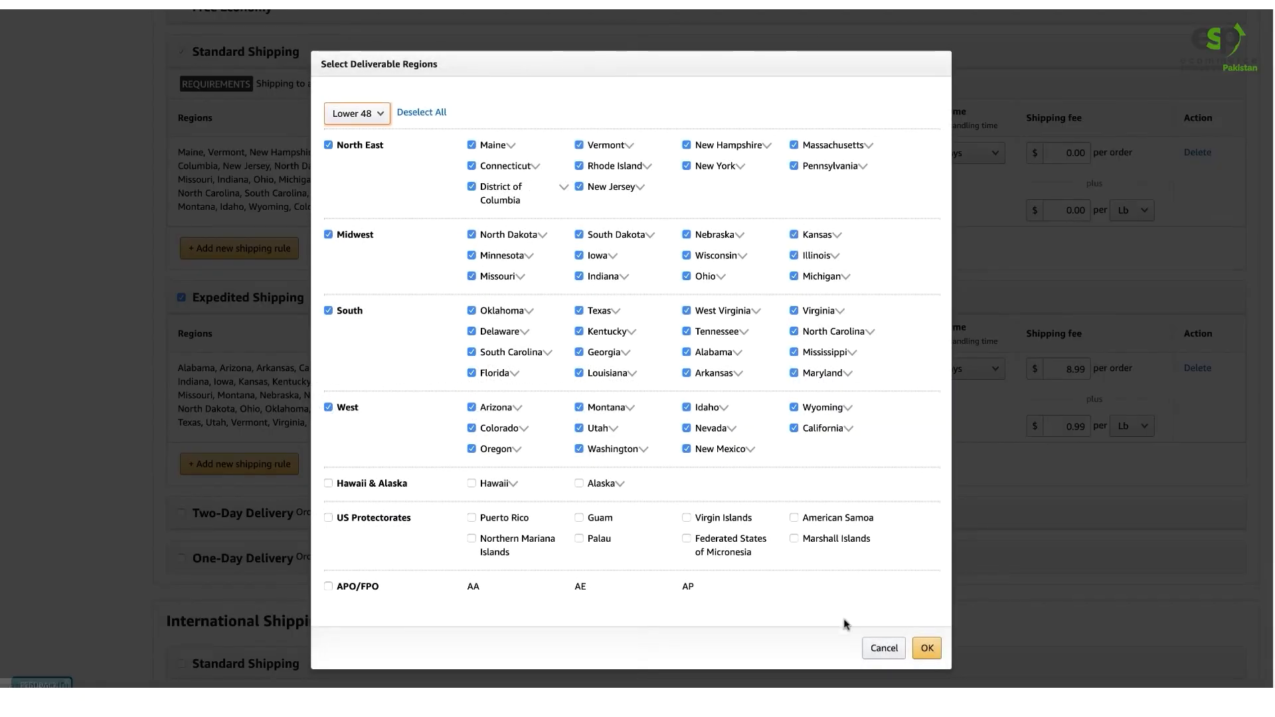
click(932, 657)
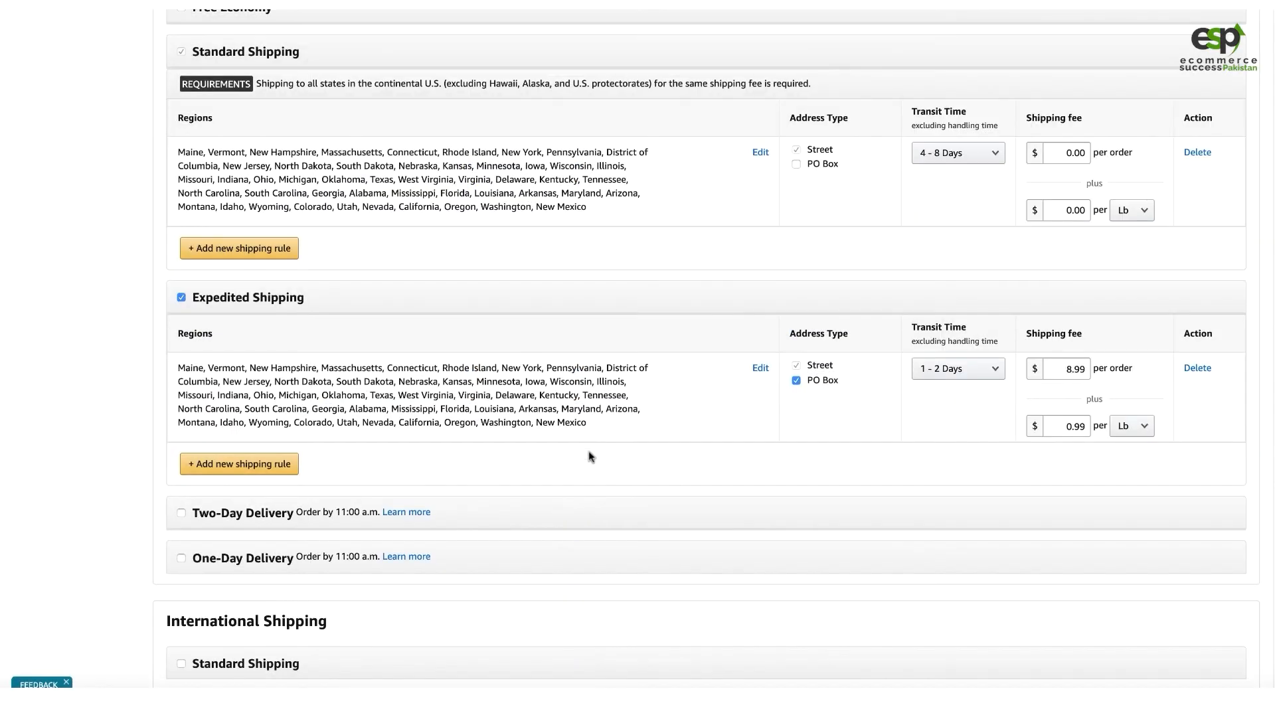
Exclude PO Box addresses from the Expedited Shipping rule and set its transit time to 2 - 4 Days
click(796, 380)
click(966, 382)
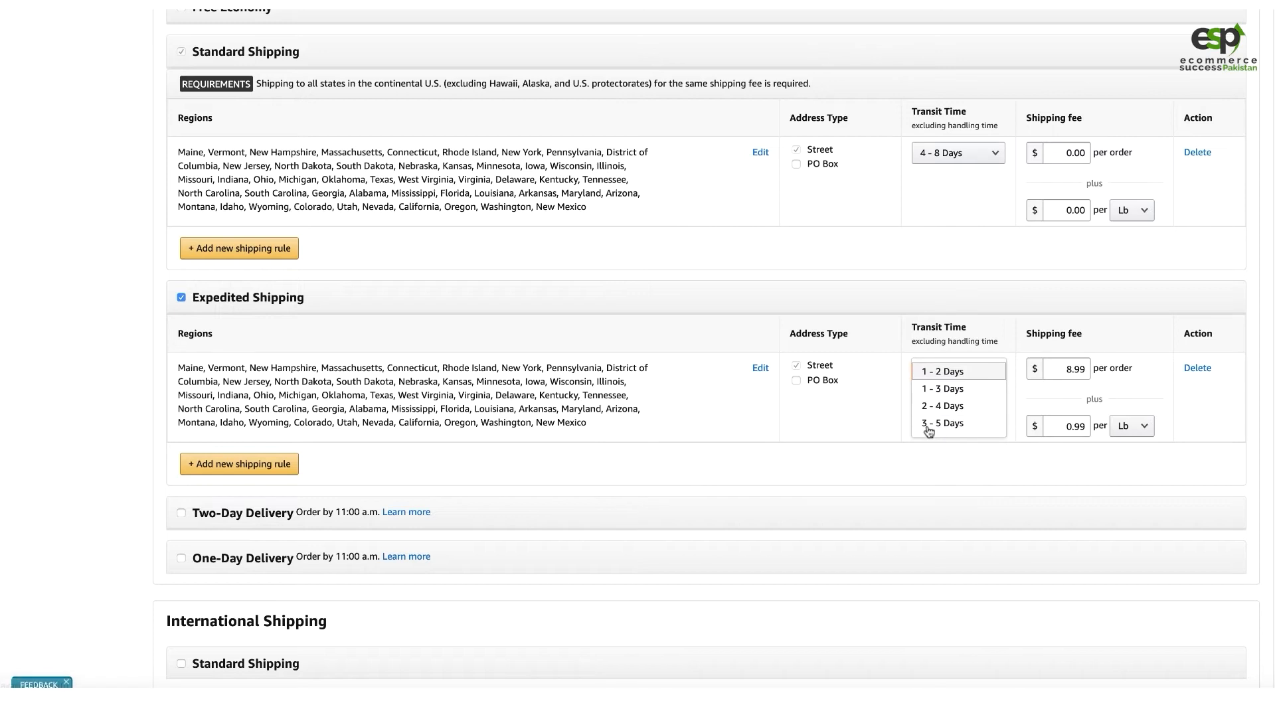
click(958, 407)
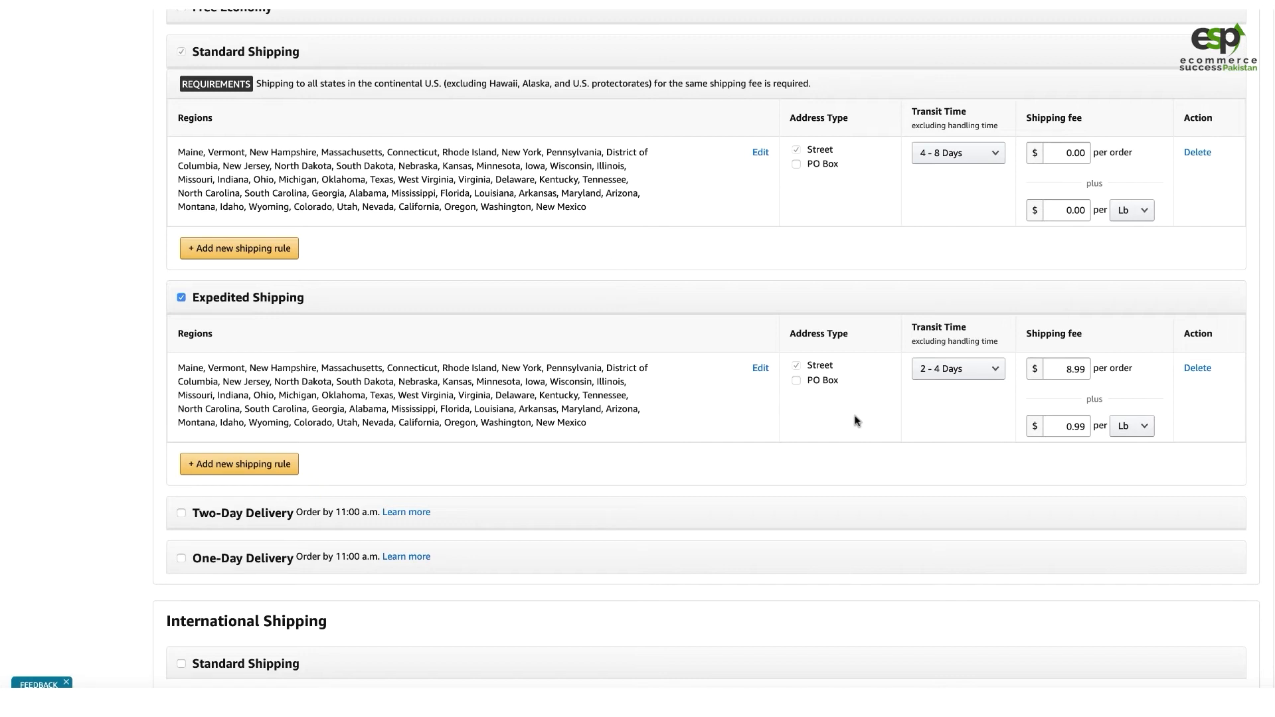
Change the transit time of the Expedited Shipping rule to 1 - 3 Days
click(926, 369)
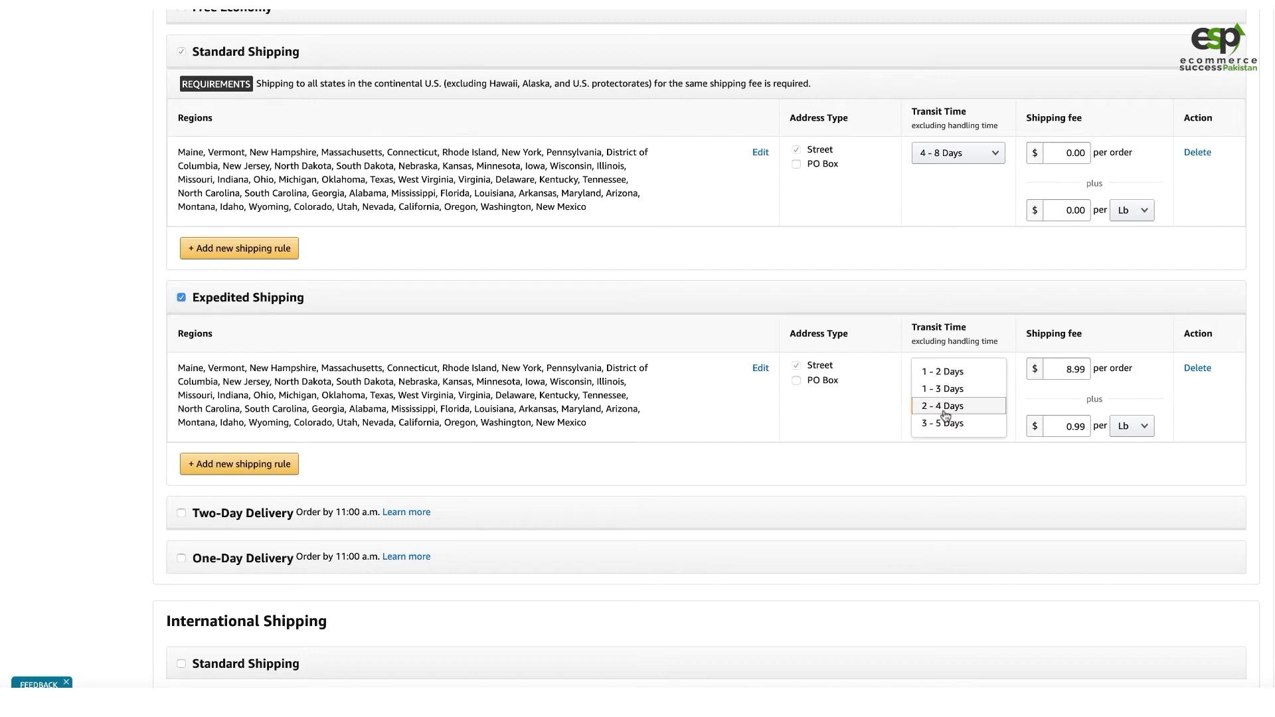
click(900, 398)
drag(920, 340, 981, 337)
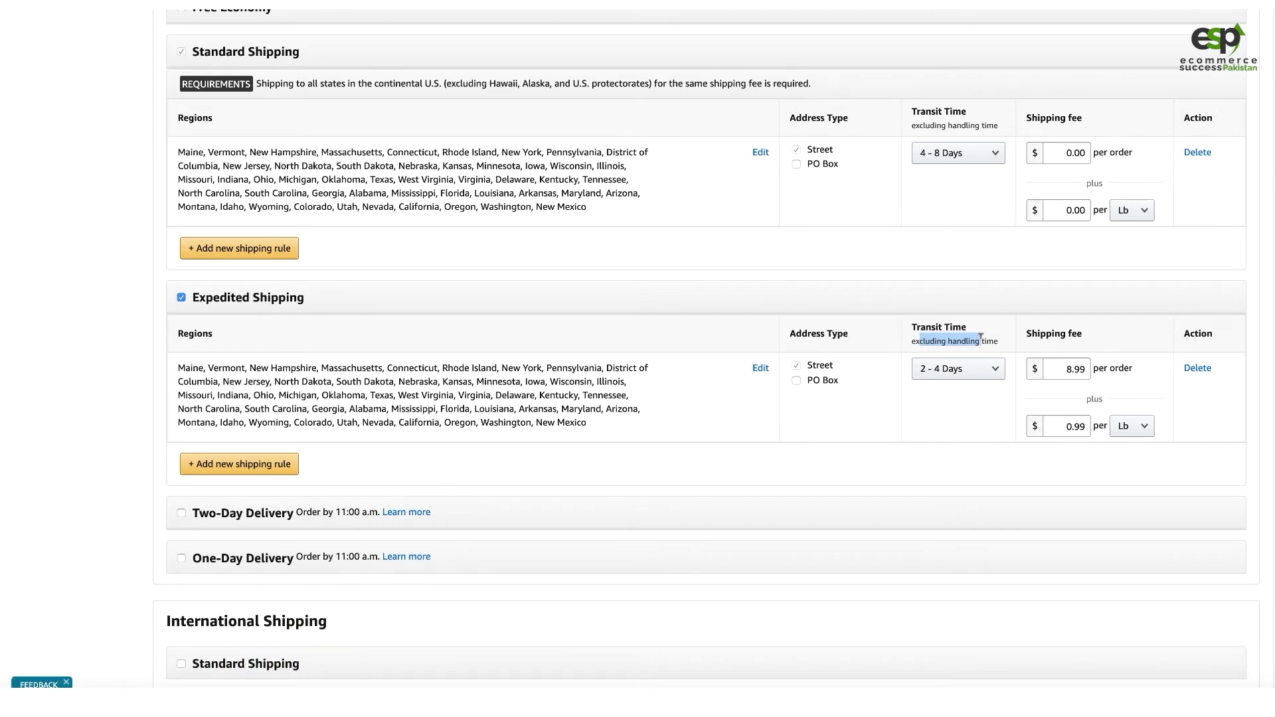
click(956, 369)
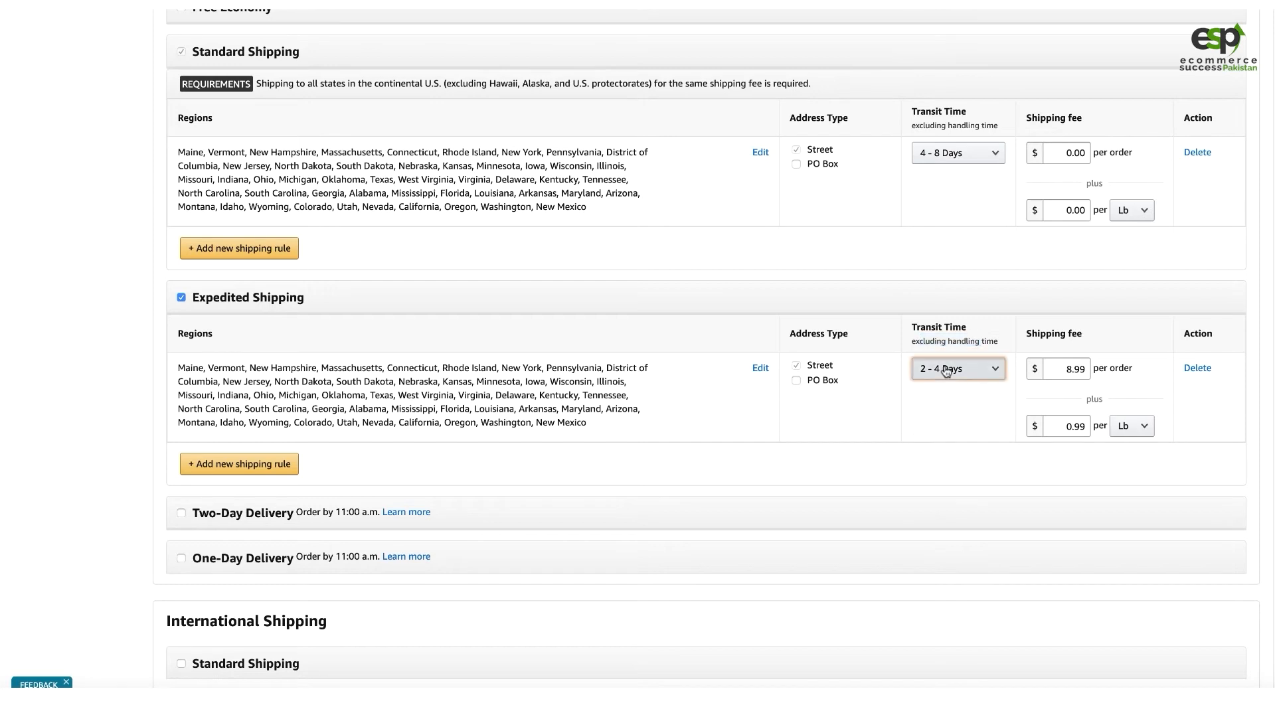
click(940, 389)
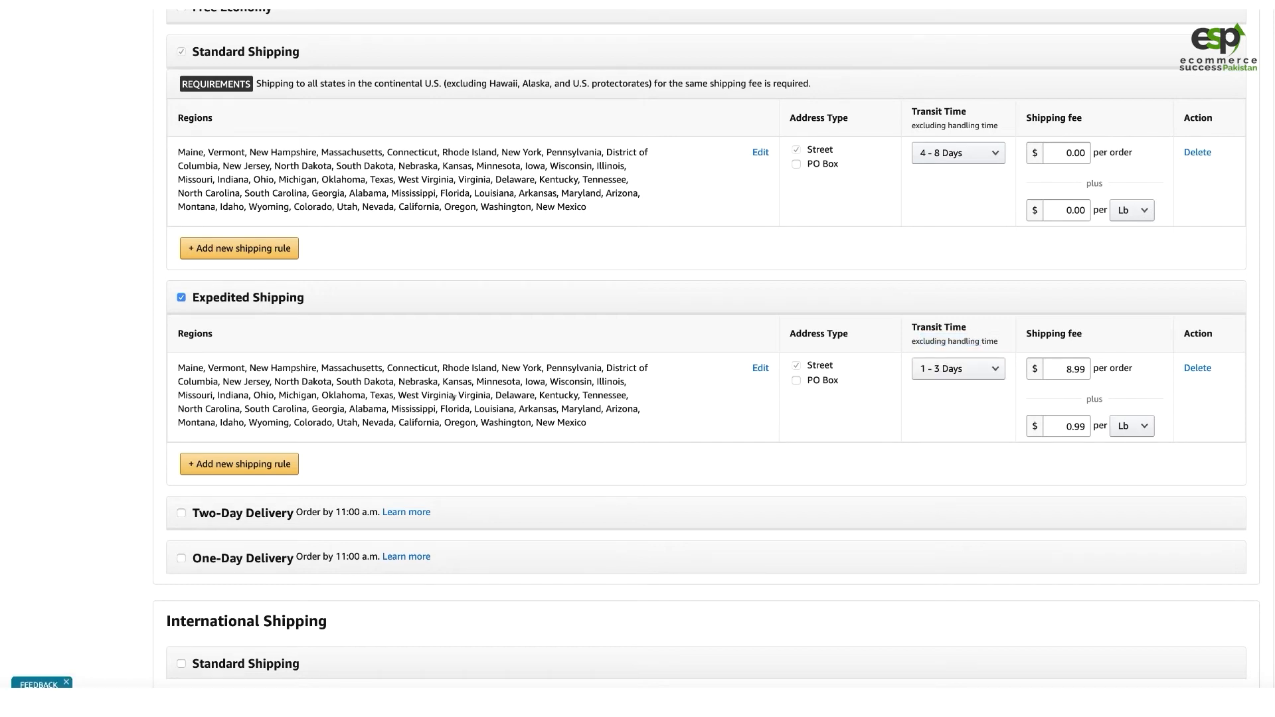
Examine the Expedited Shipping rule's fees, fee unit options and transit time choices
double_click(1069, 372)
double_click(1085, 425)
click(1131, 426)
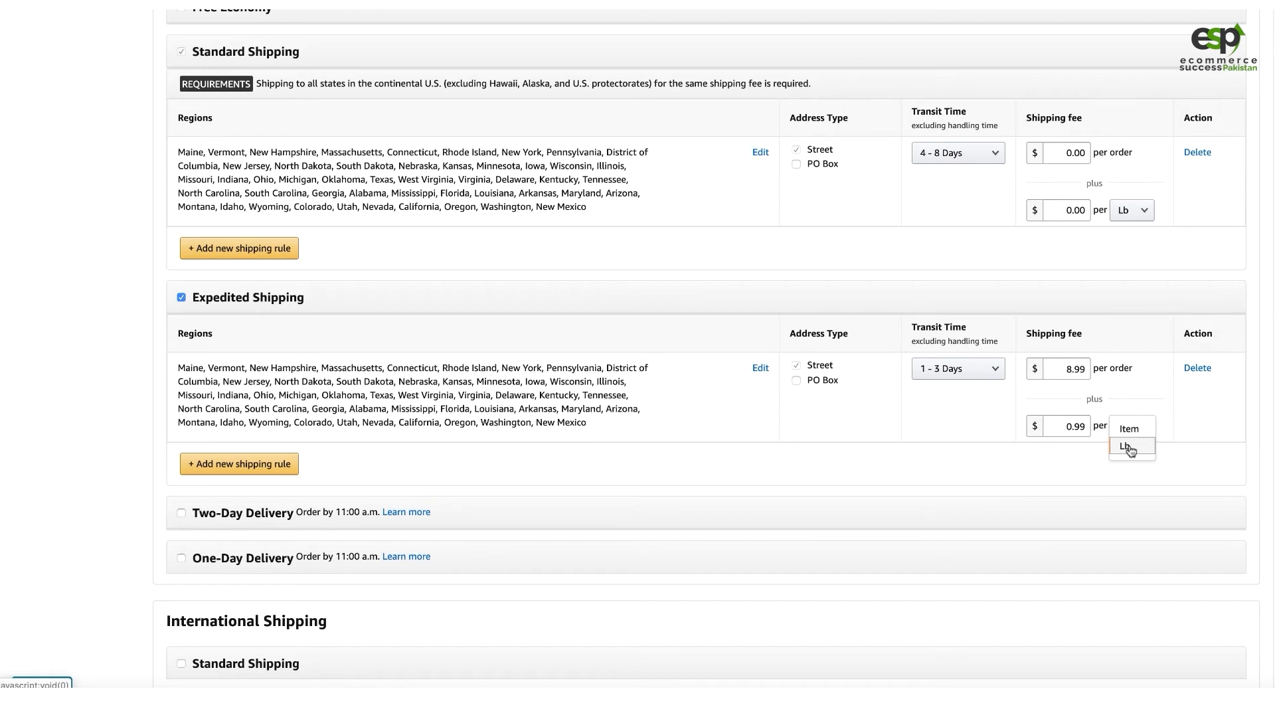
click(790, 414)
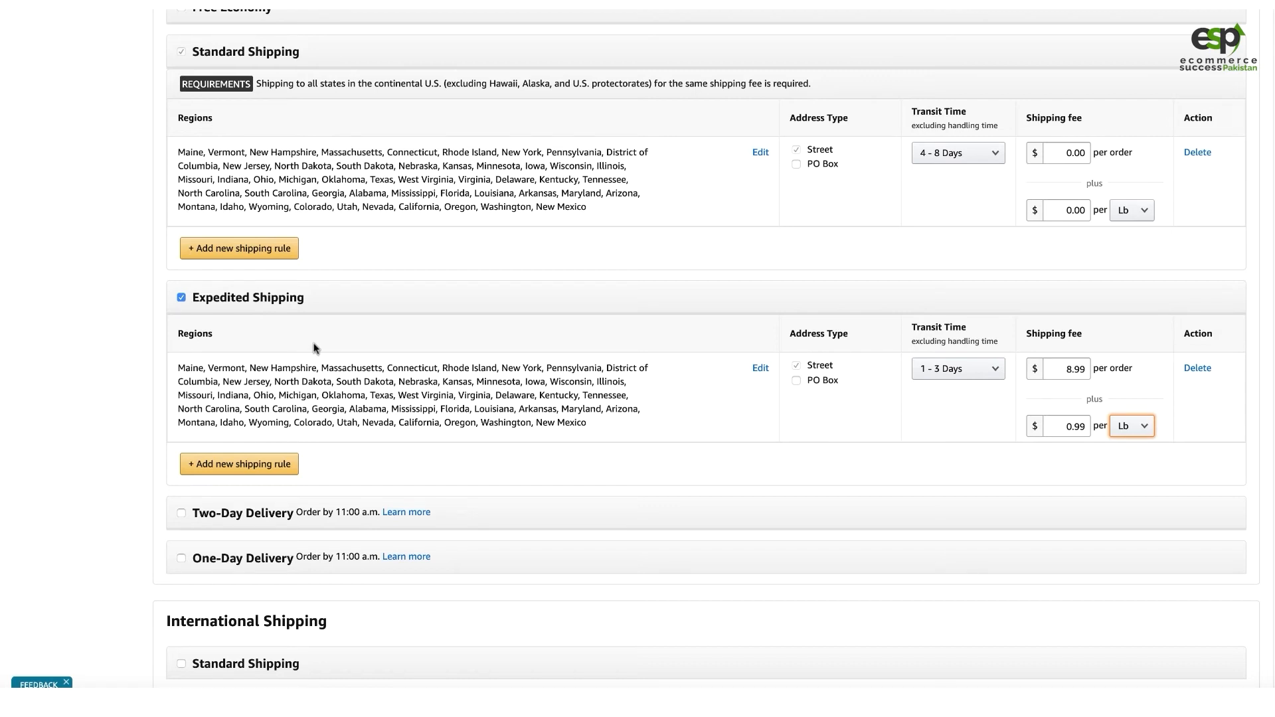
drag(1061, 369, 1098, 369)
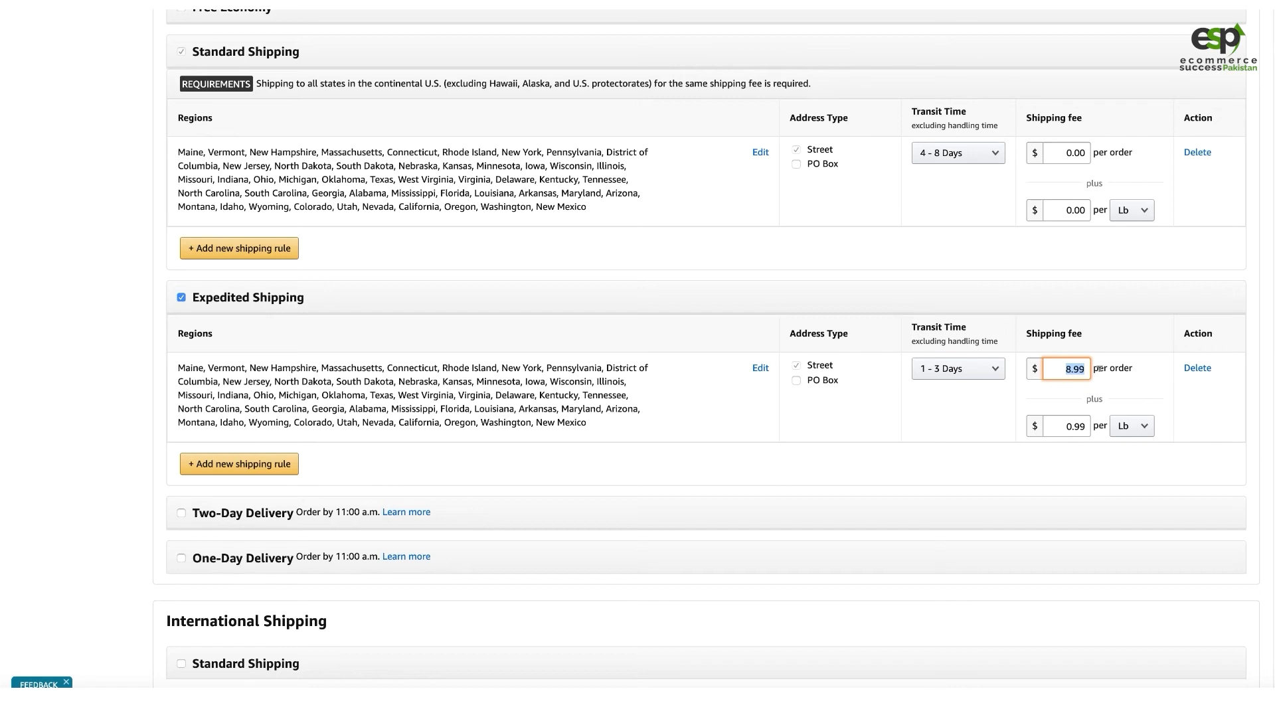
click(987, 371)
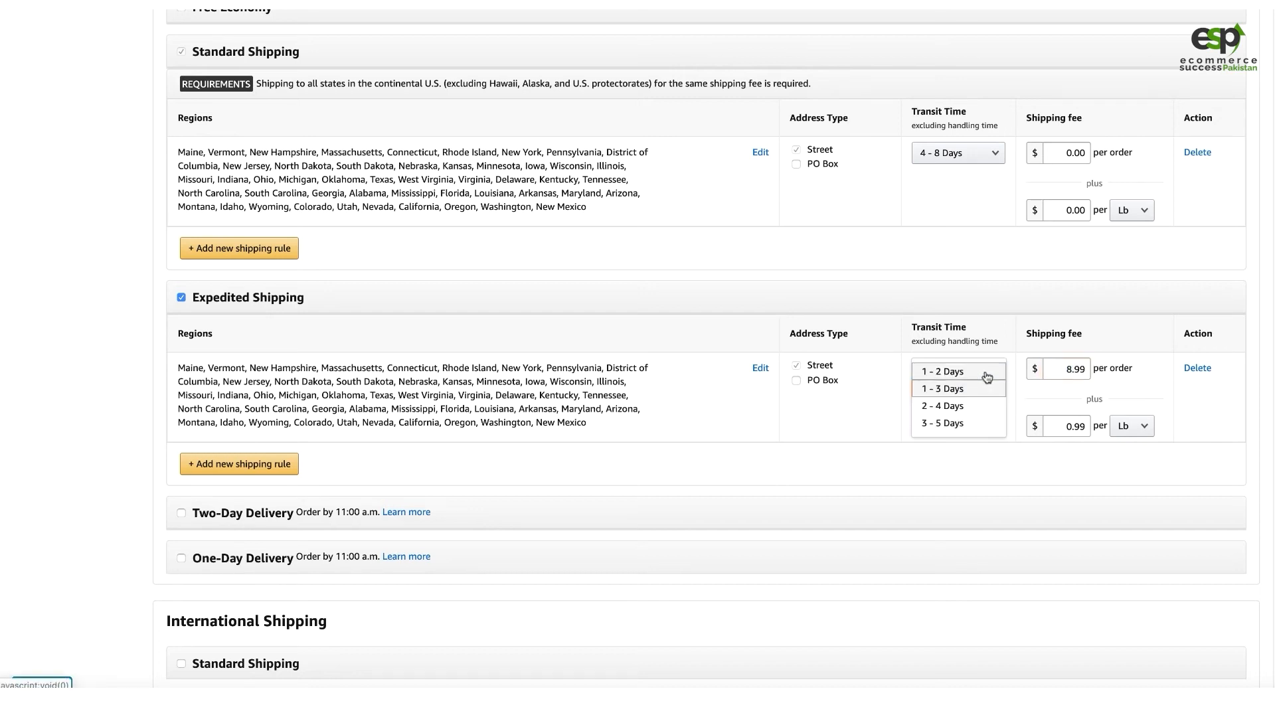
drag(959, 340, 968, 340)
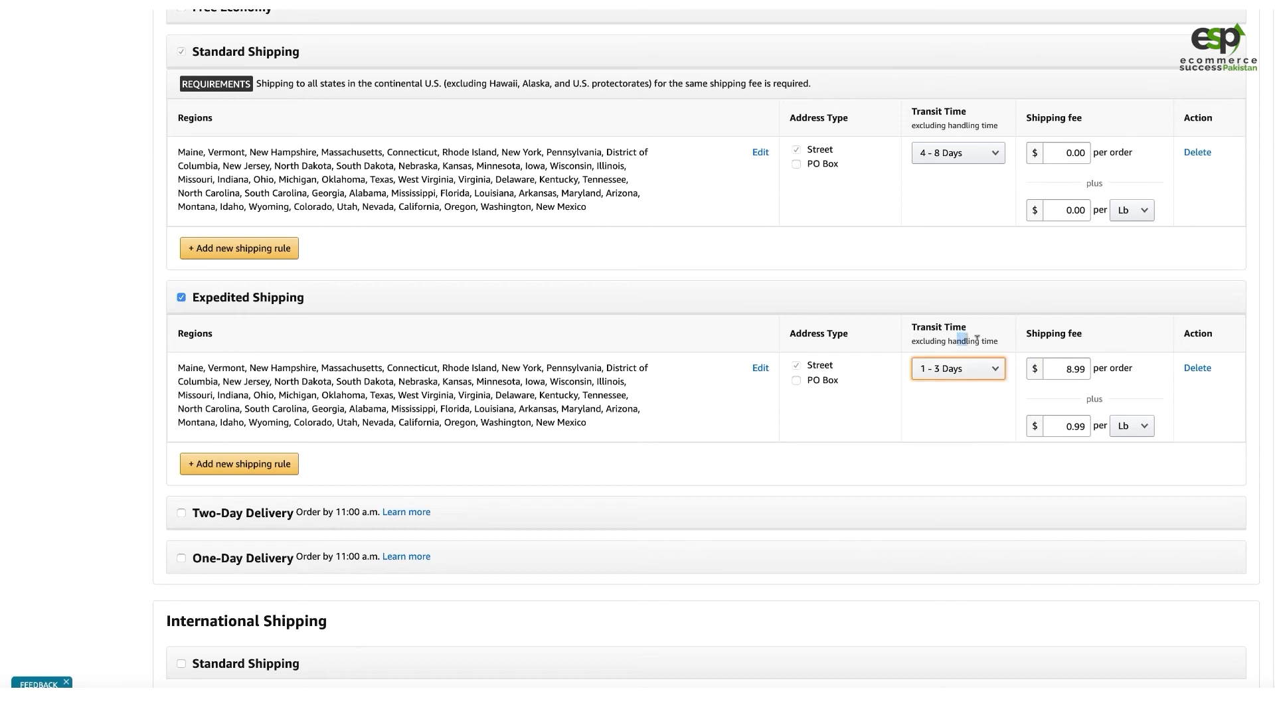
Set the Expedited Shipping fee to $4.99 per order plus $1.99 per Item
double_click(1068, 371)
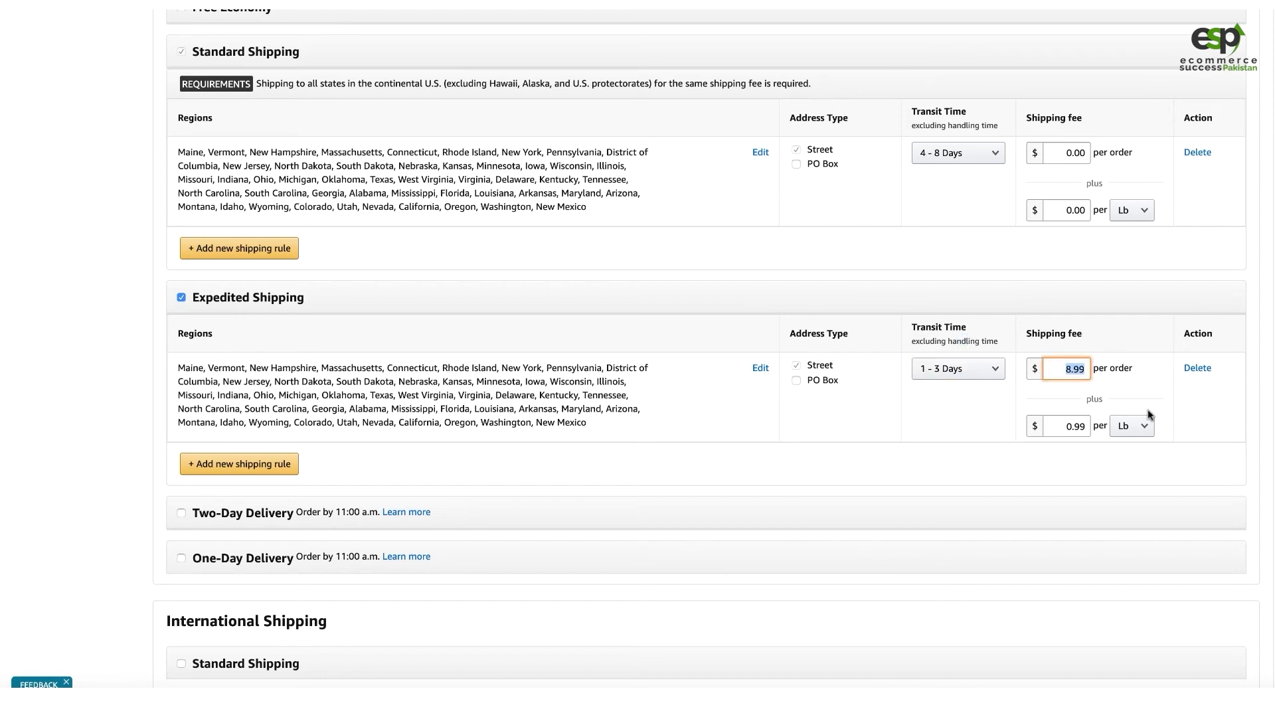
text(4.99)
click(1063, 426)
click(1131, 427)
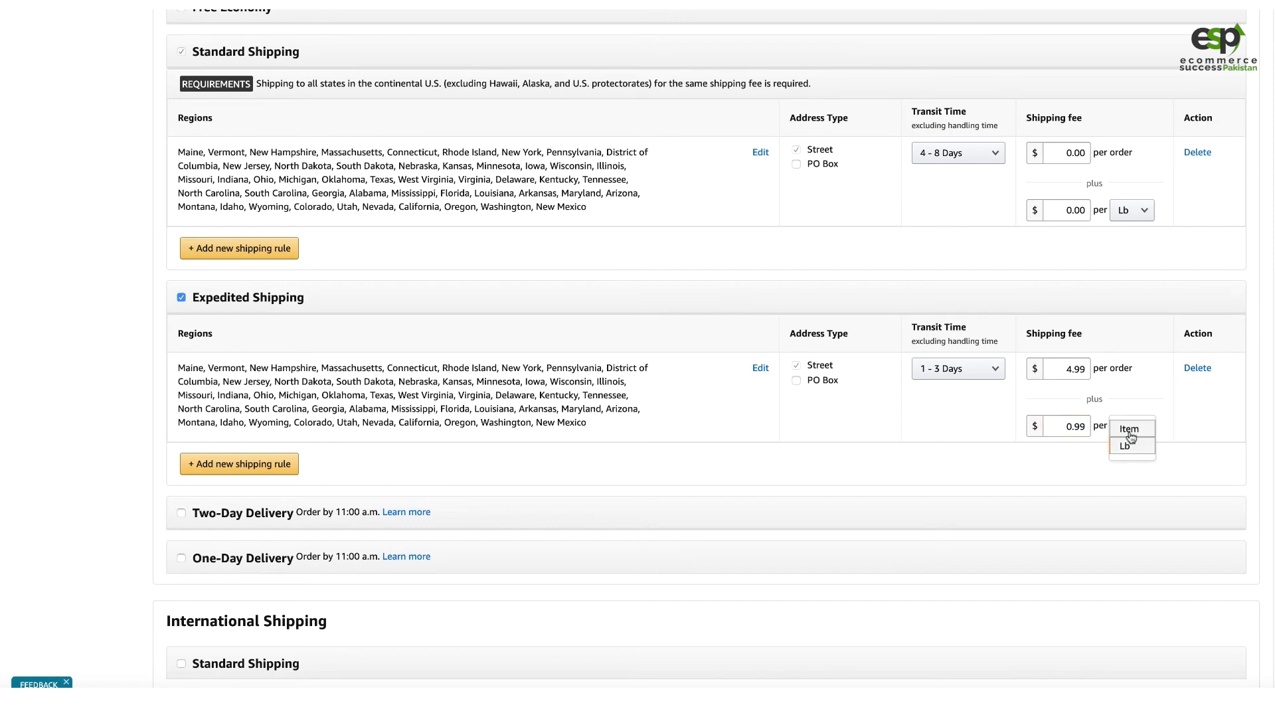
click(1130, 431)
key(shift+Tab)
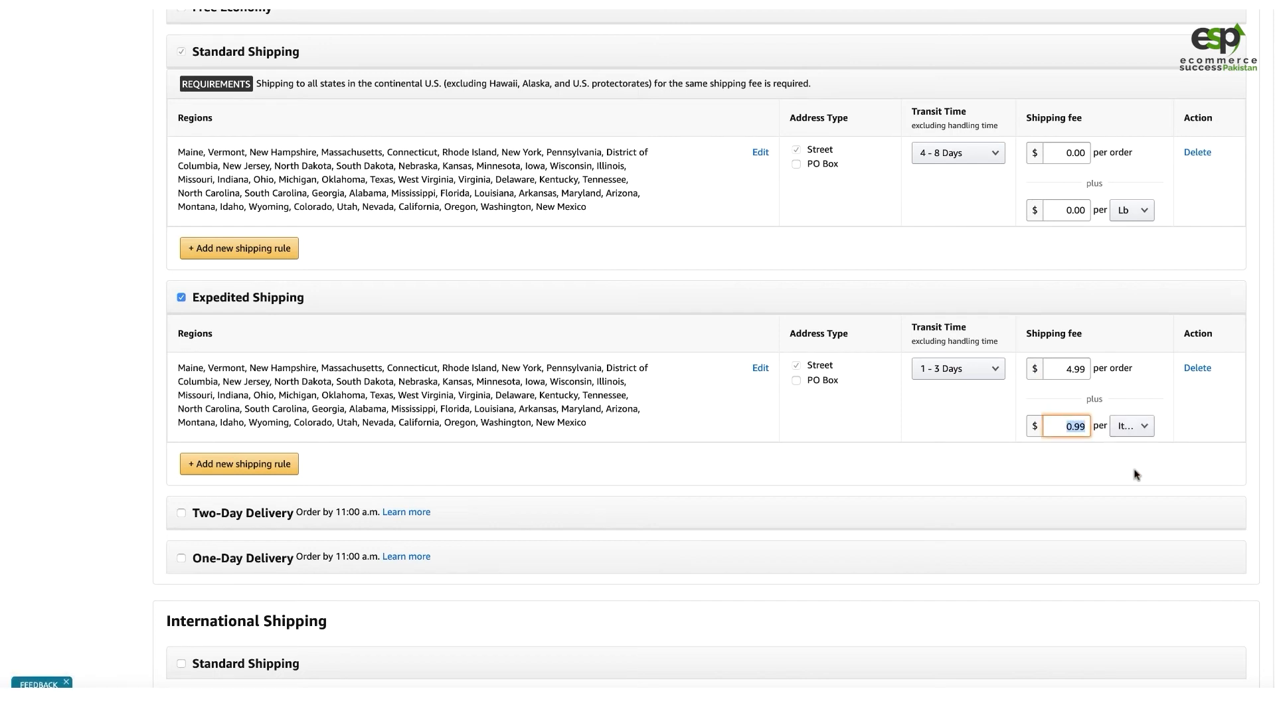
key(BackSpace)
text(1.99)
Review the Expedited Shipping fees, the Two-Day and One-Day Delivery order times and the international shipping options
click(1084, 365)
double_click(1085, 429)
double_click(1077, 367)
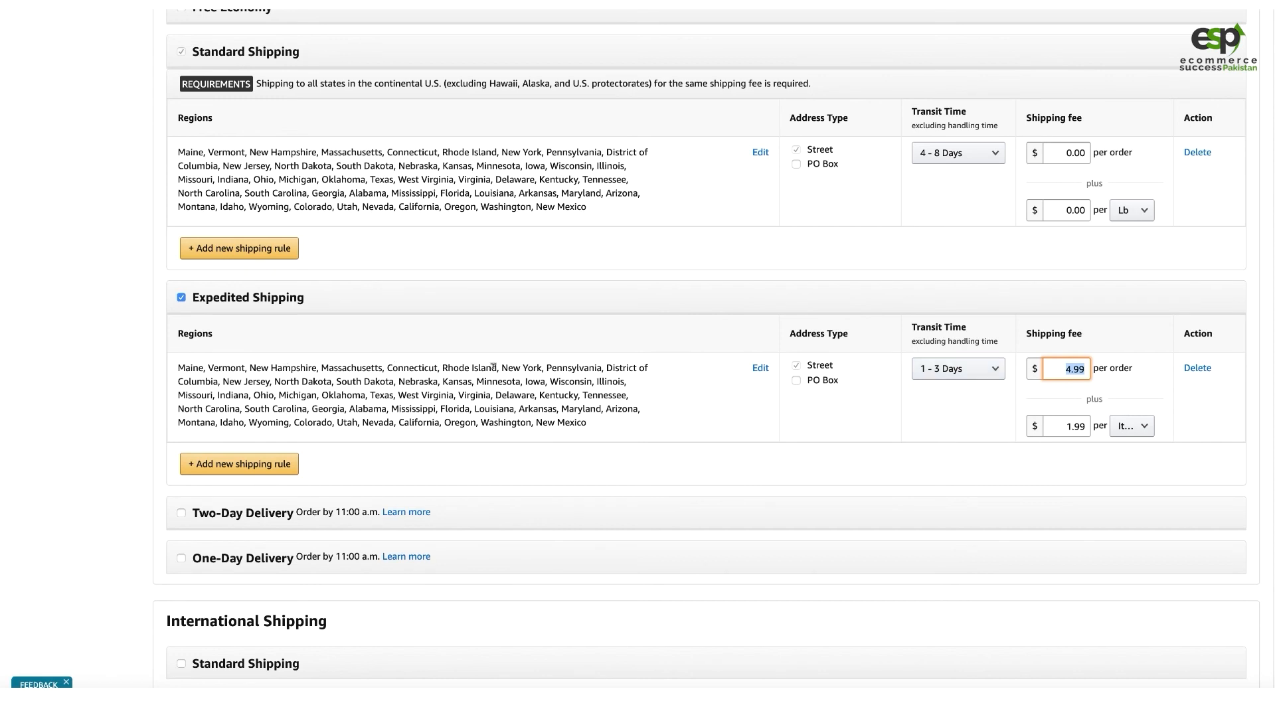
click(913, 410)
scroll(854, 392, up, 2)
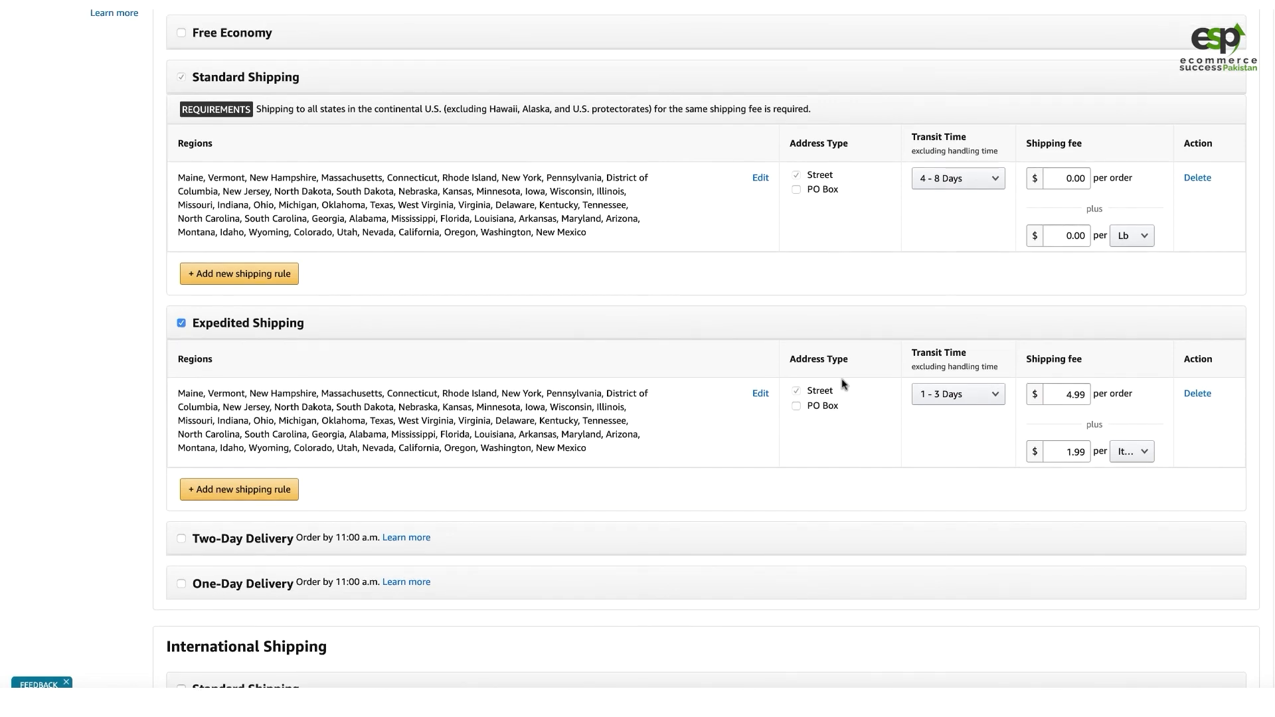
scroll(841, 382, up, 1)
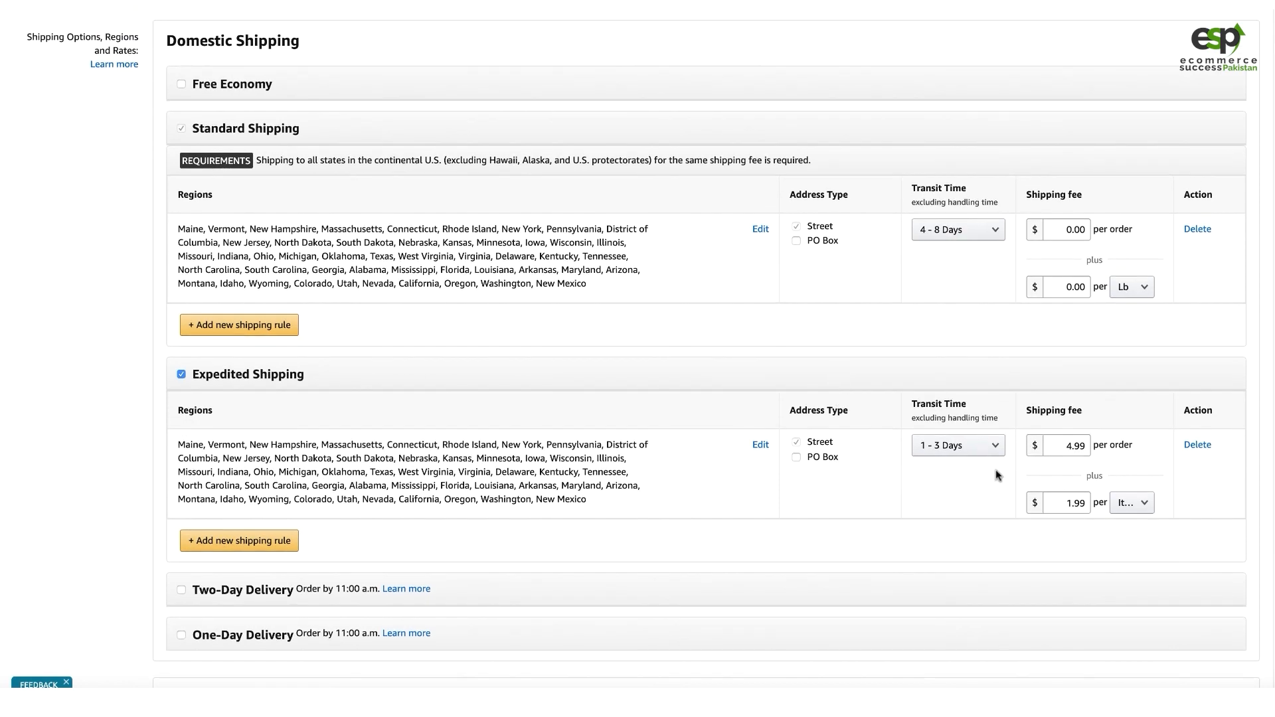
click(1087, 443)
double_click(1087, 443)
scroll(584, 455, down, 1)
scroll(581, 408, down, 1)
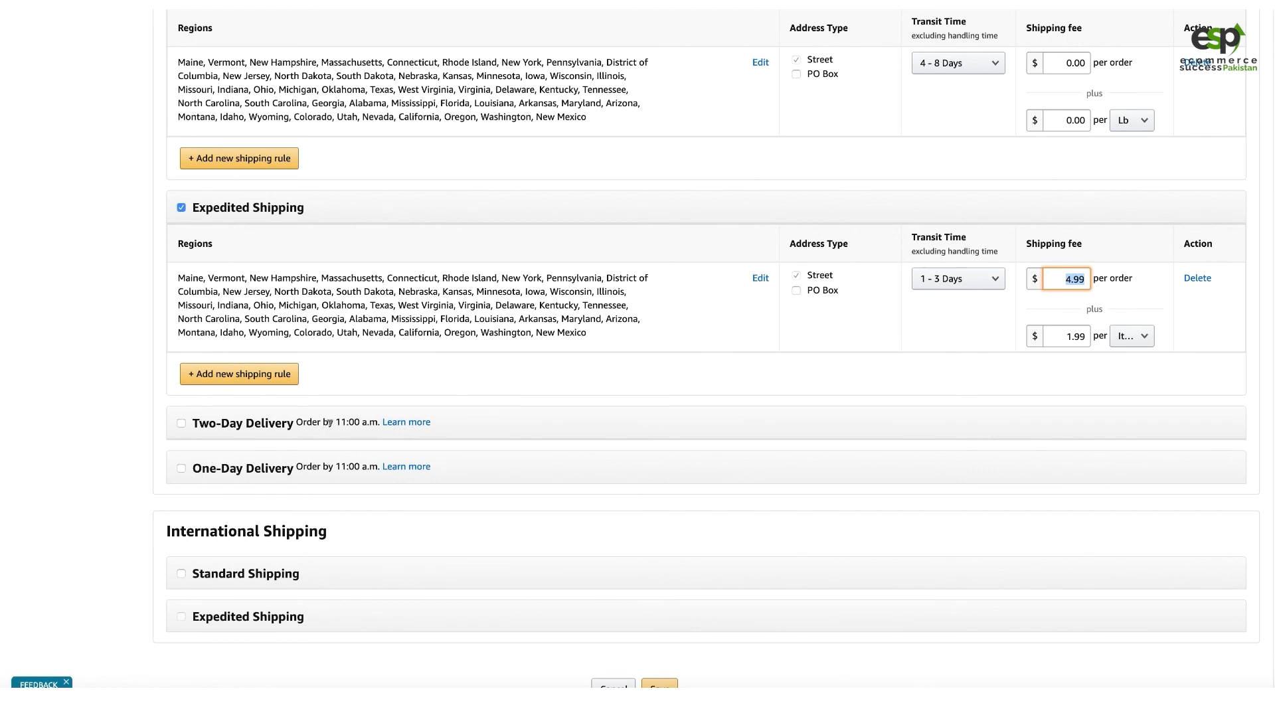
drag(333, 422, 349, 463)
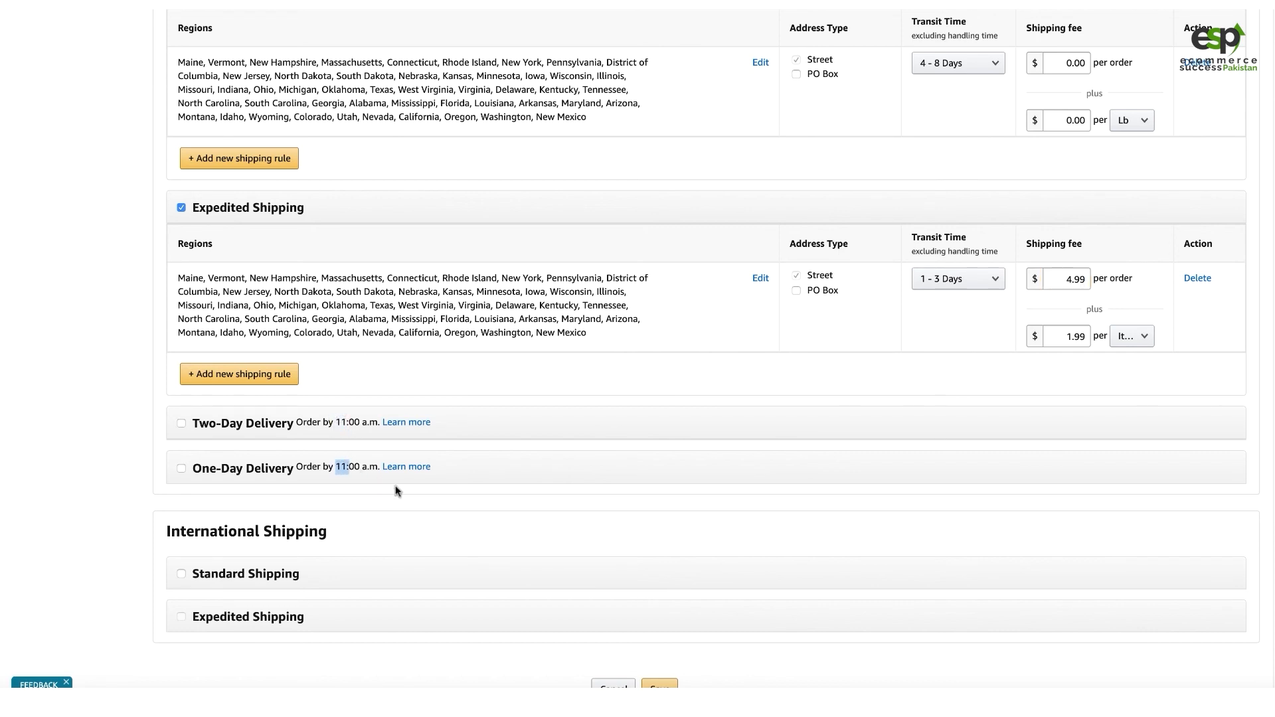
scroll(389, 484, down, 1)
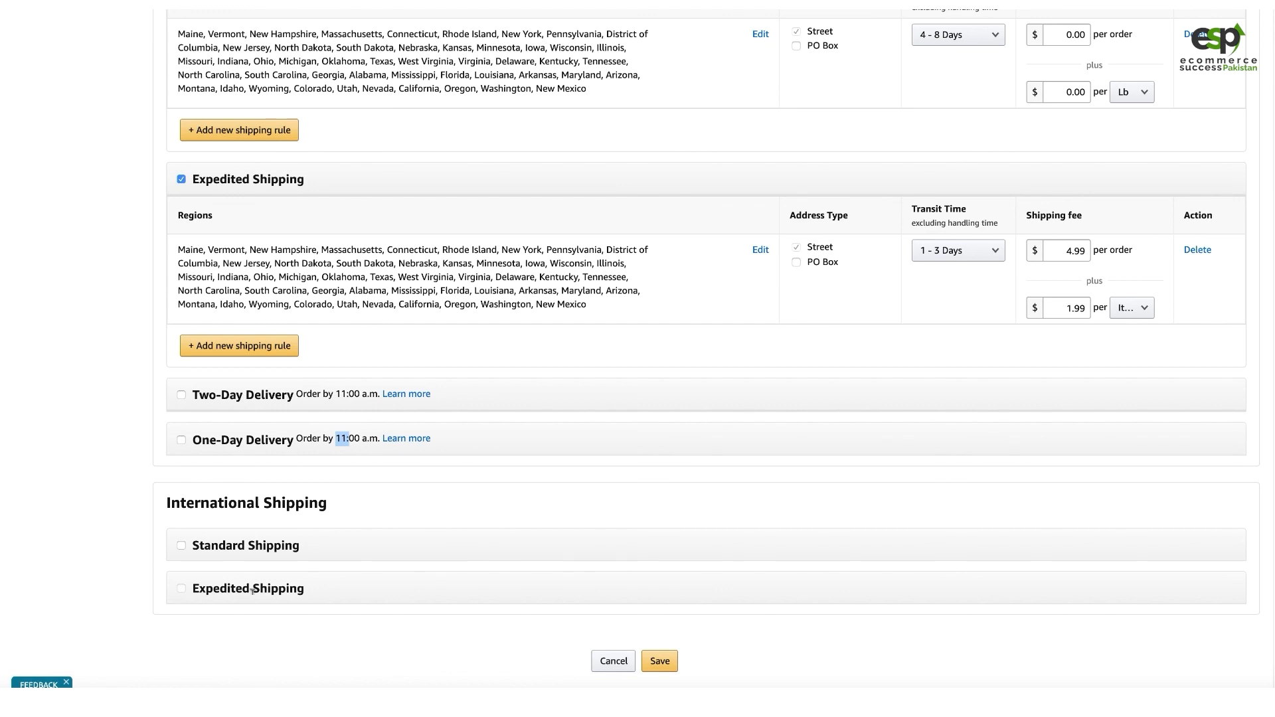
Save the new shipping template and check the shipping template name
click(173, 480)
scroll(385, 410, down, 1)
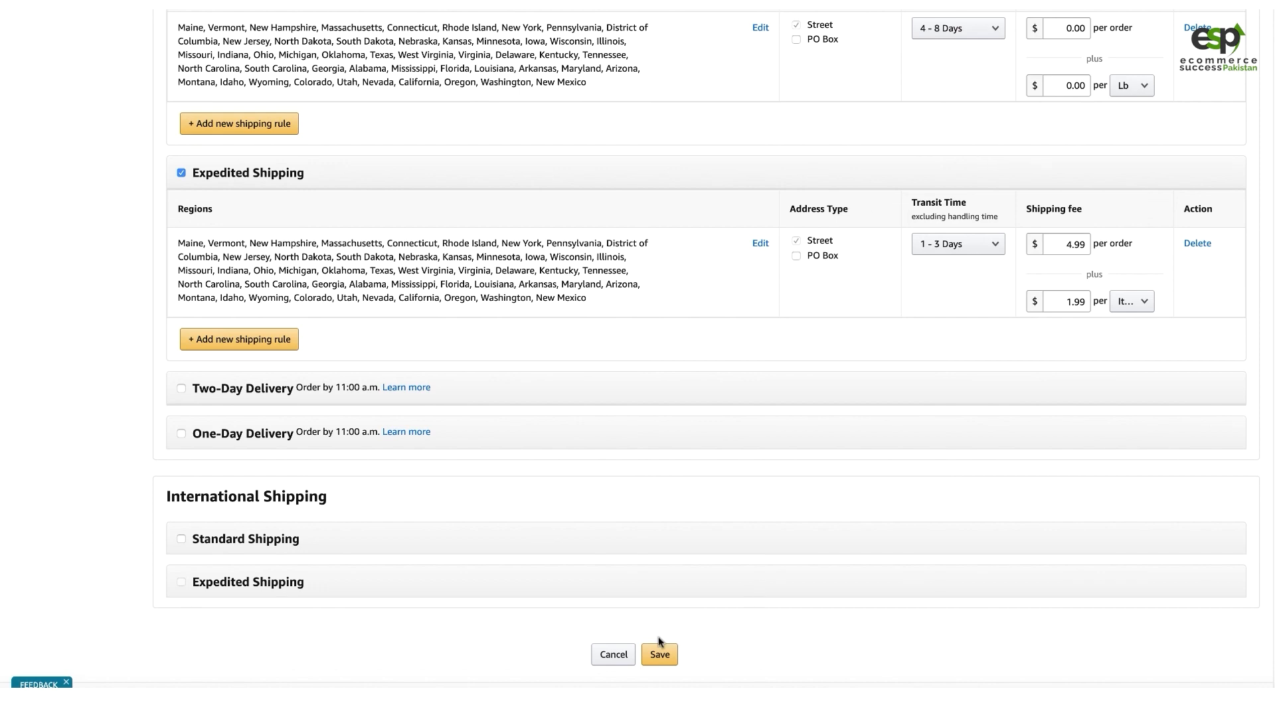
click(662, 655)
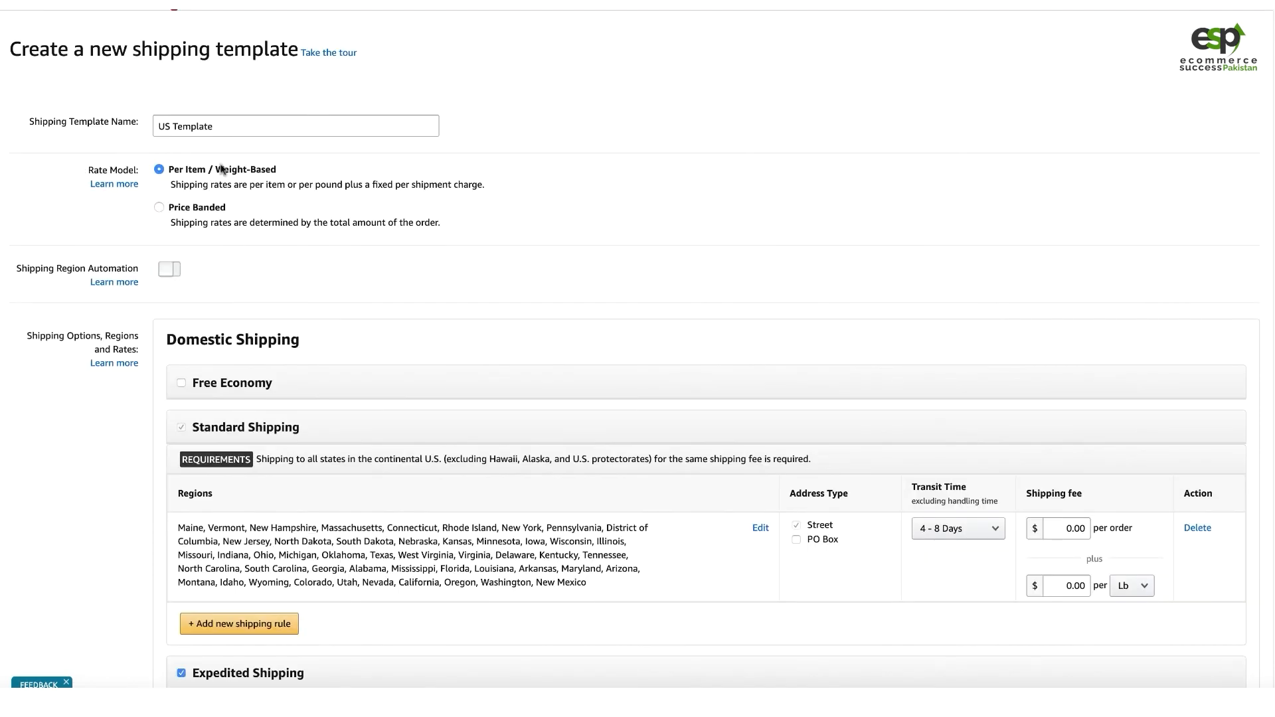
drag(220, 126, 167, 125)
click(216, 122)
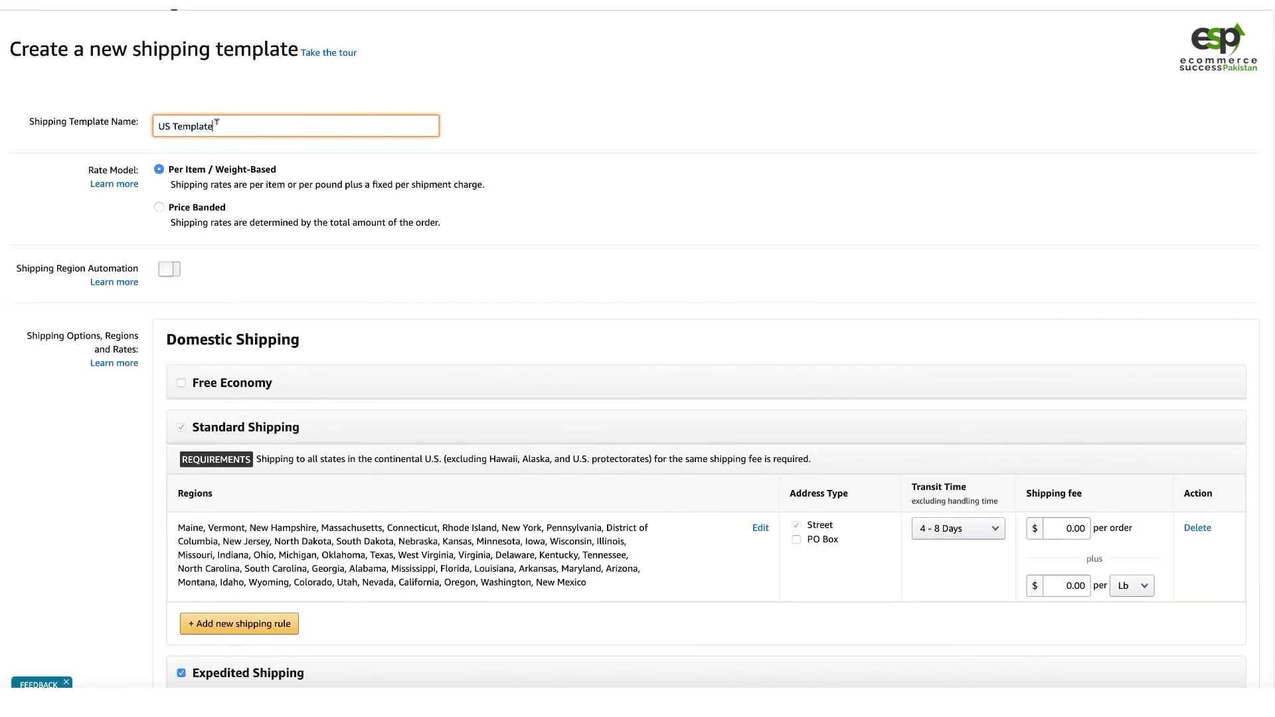